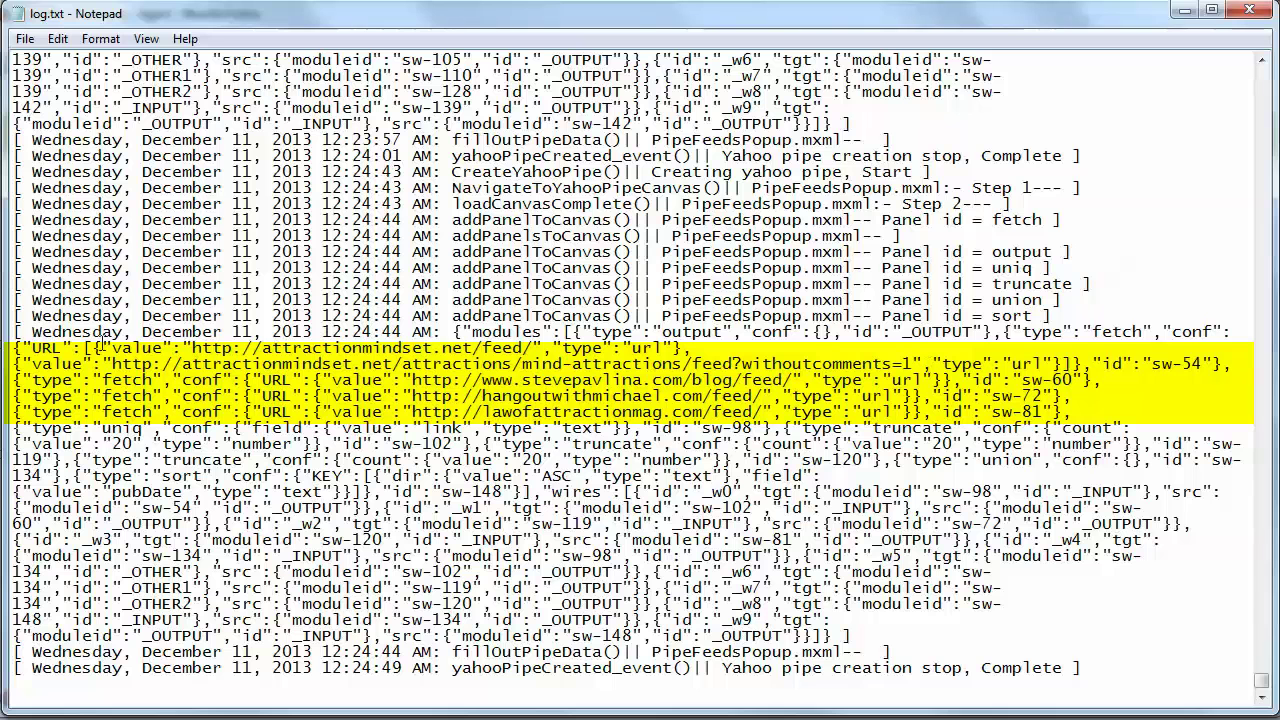
Step: Examine the five feed URLs in the fetch modules of the last pipe entry in log.txt, selecting each in turn
{"action": "left_click_drag", "start_coordinate": [193, 347], "coordinate": [533, 348]}
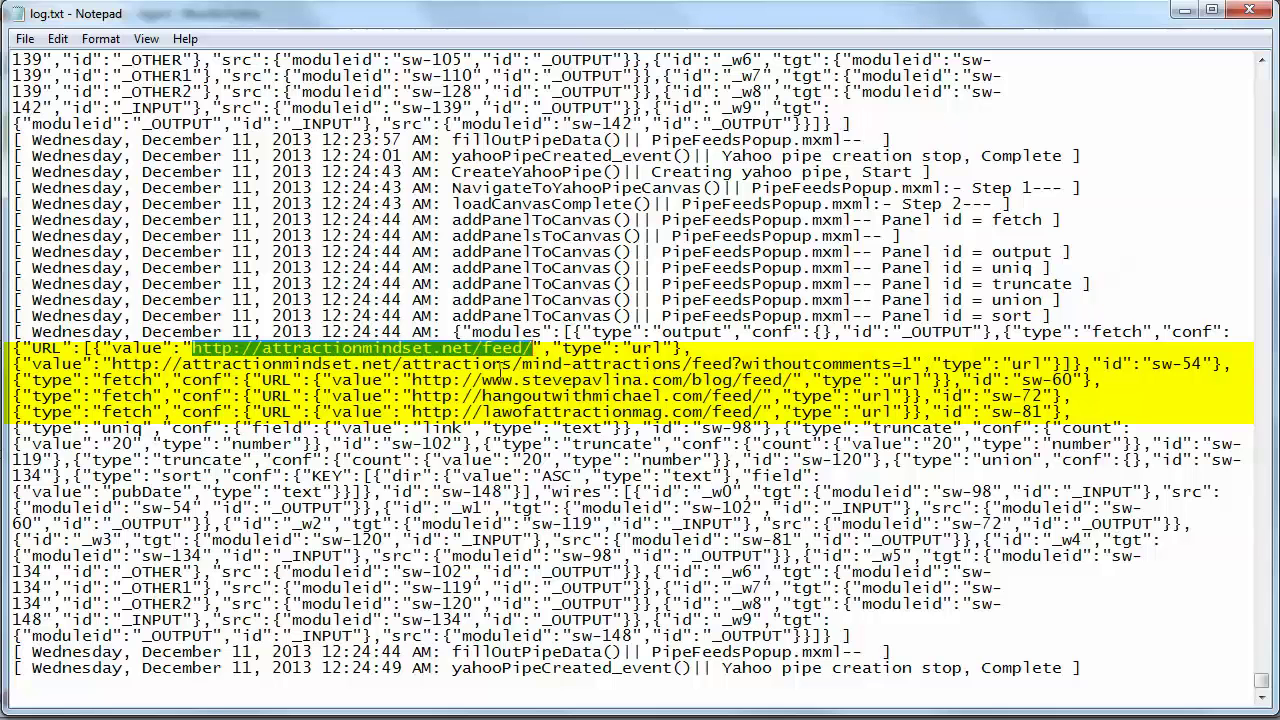
{"action": "left_click_drag", "start_coordinate": [112, 364], "coordinate": [913, 366]}
{"action": "left_click", "coordinate": [697, 370]}
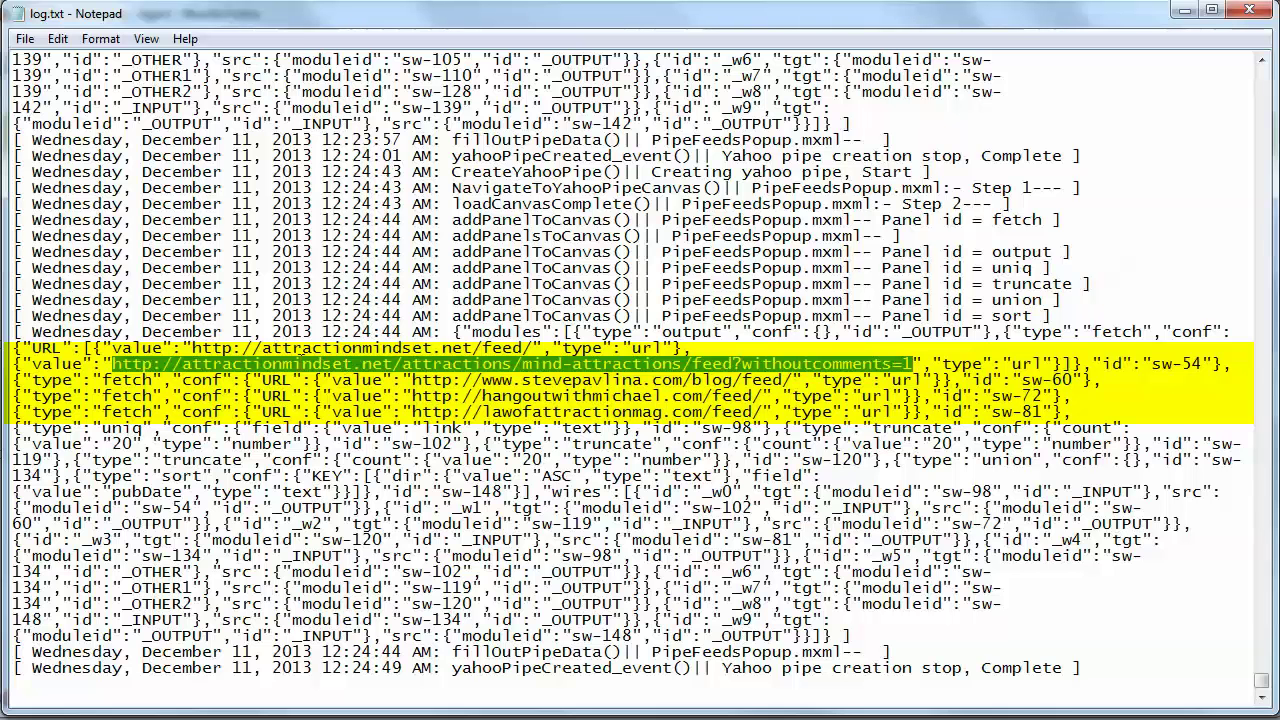
{"action": "left_click_drag", "start_coordinate": [413, 380], "coordinate": [795, 380]}
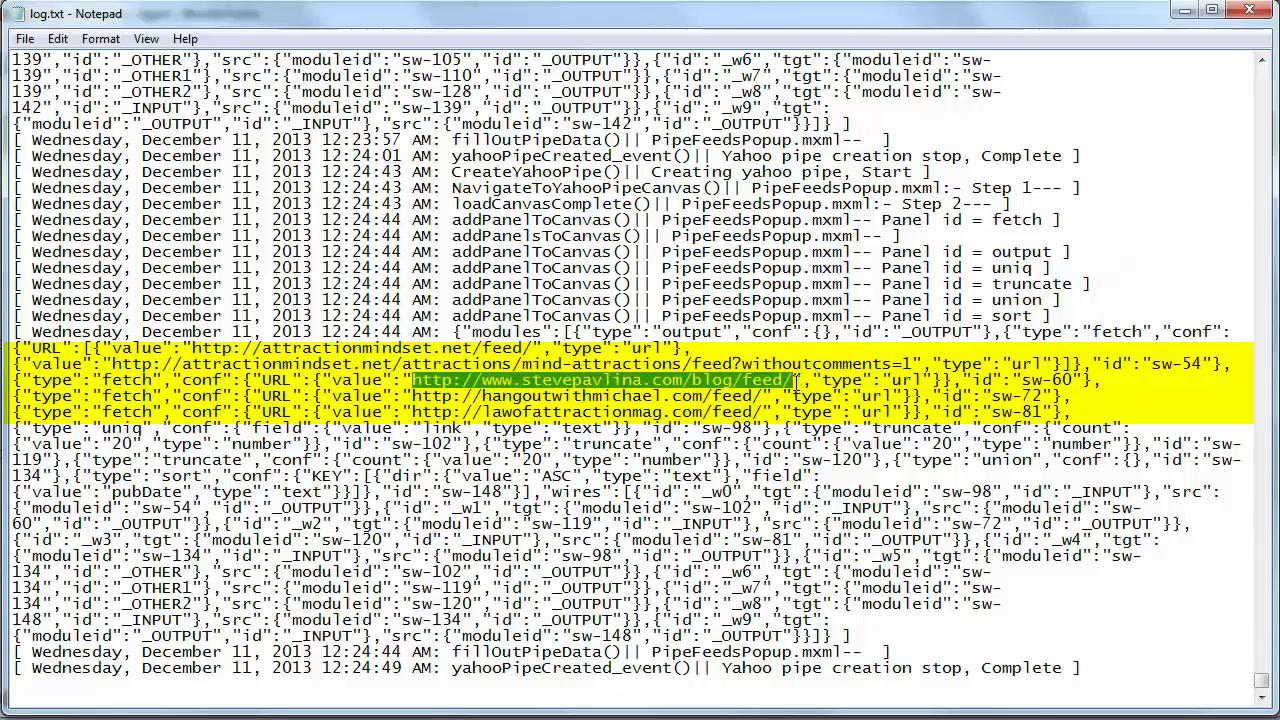
{"action": "left_click_drag", "start_coordinate": [413, 396], "coordinate": [765, 397]}
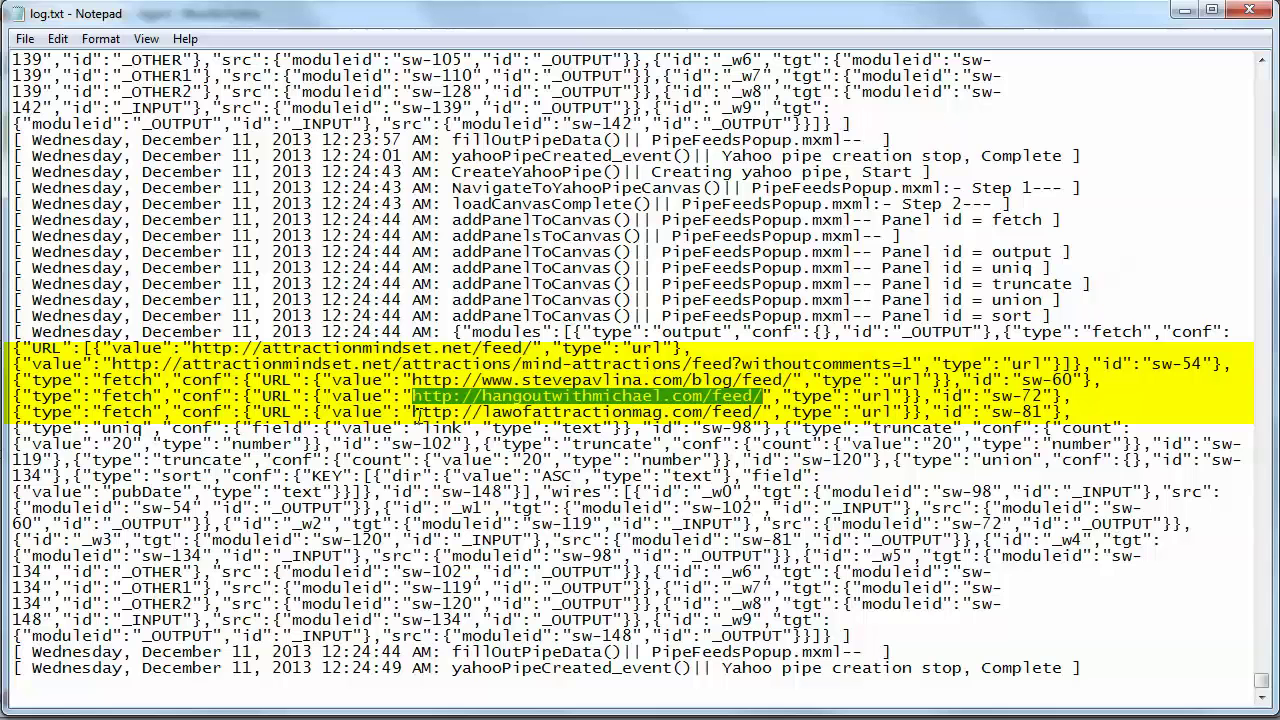
{"action": "left_click_drag", "start_coordinate": [413, 412], "coordinate": [765, 413]}
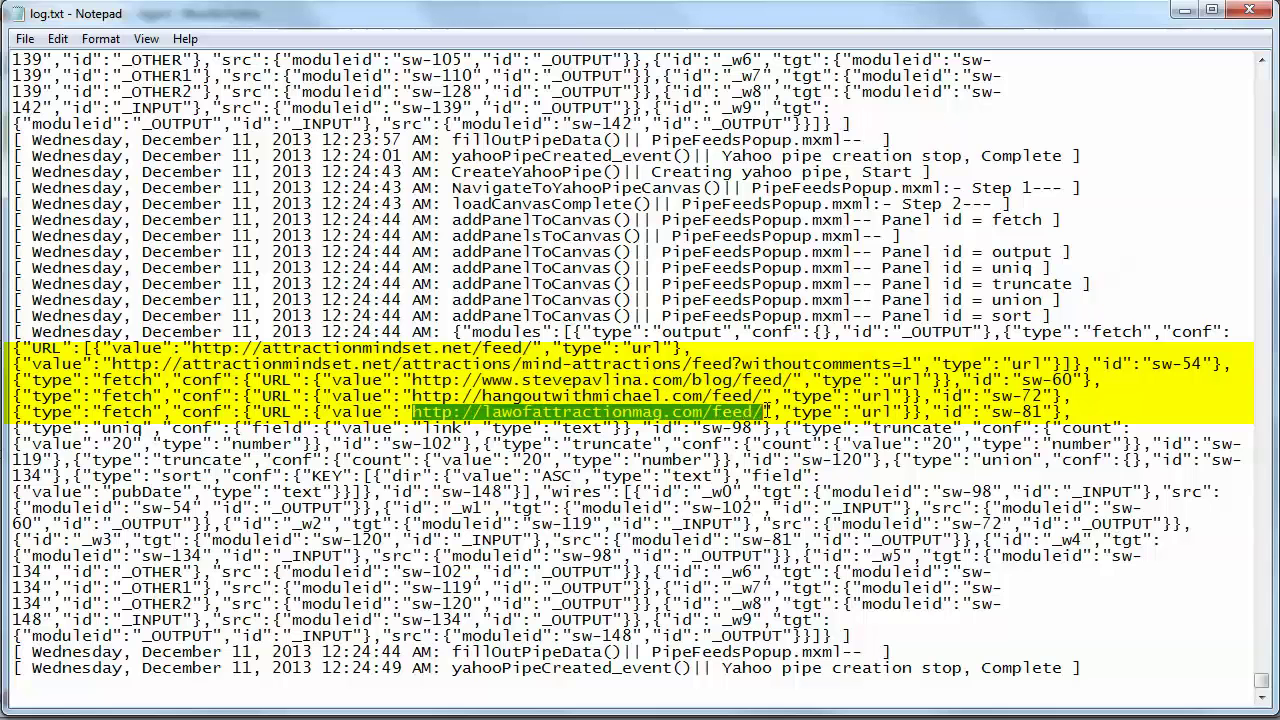
{"action": "left_click", "coordinate": [787, 476]}
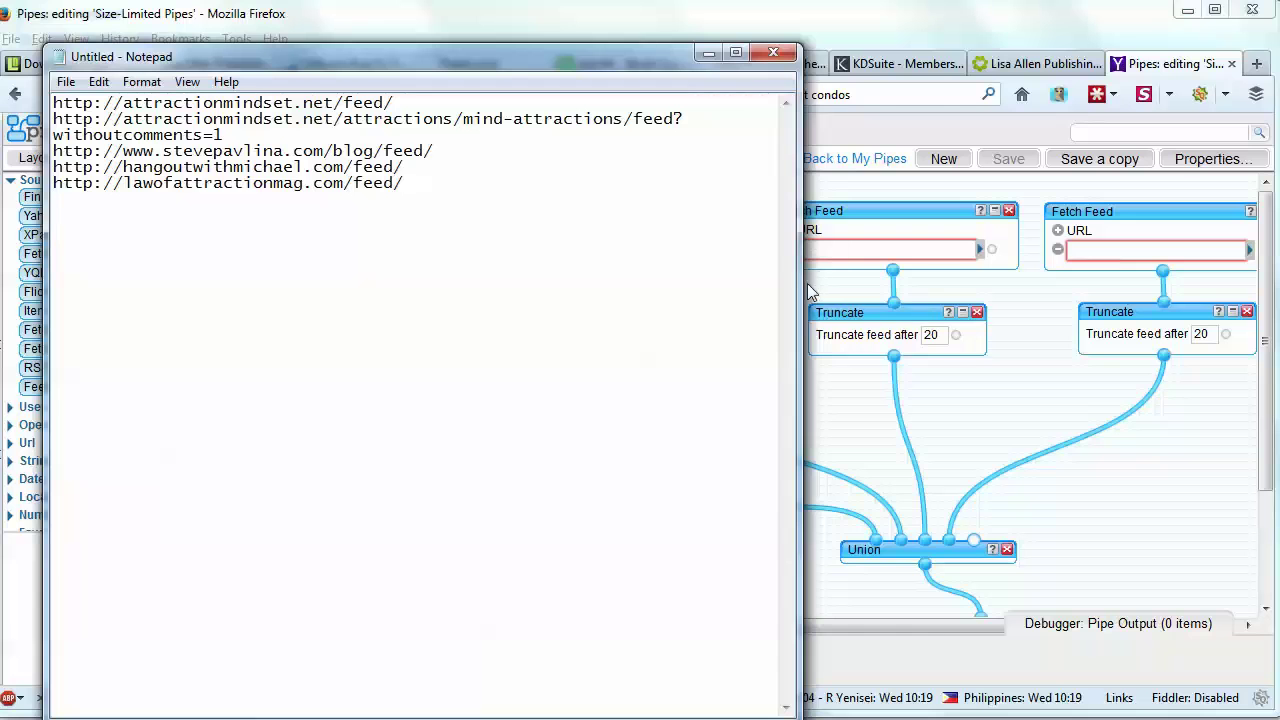
{"action": "left_click_drag", "start_coordinate": [801, 287], "coordinate": [963, 288]}
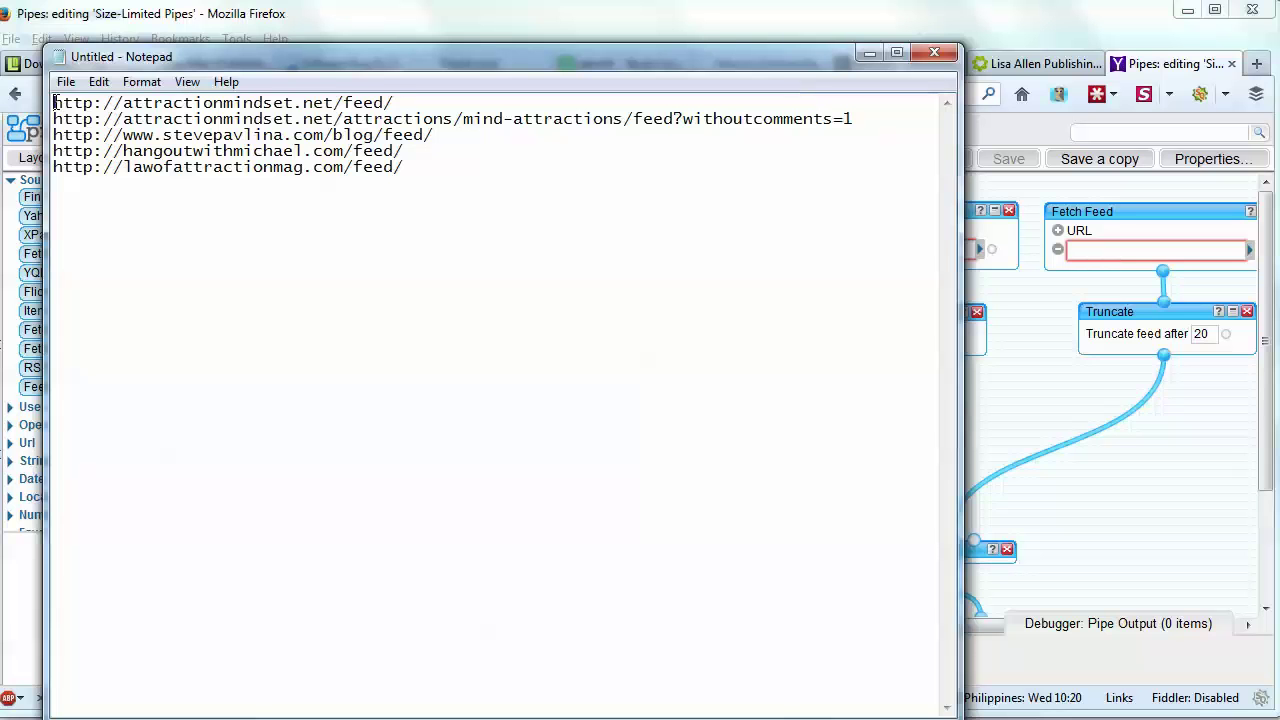
{"action": "left_click_drag", "start_coordinate": [54, 102], "coordinate": [396, 103]}
{"action": "key", "text": "ctrl+c"}
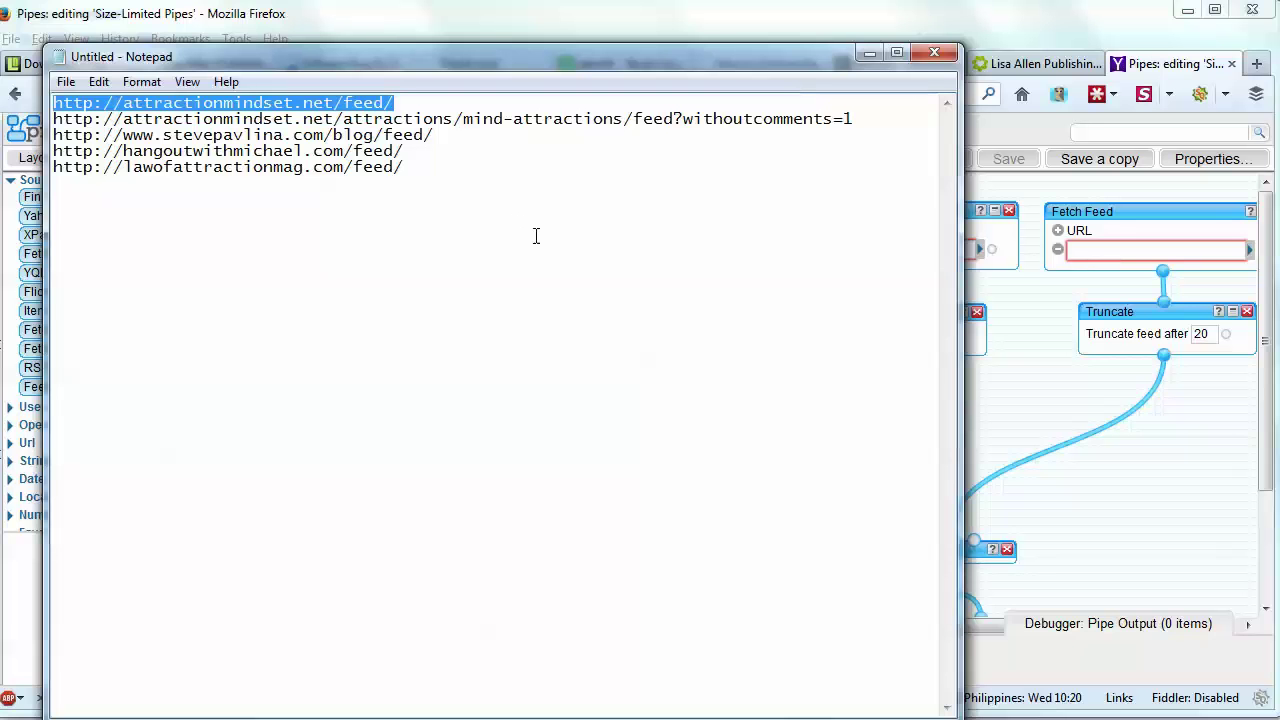
{"action": "left_click", "coordinate": [1067, 33]}
{"action": "left_click", "coordinate": [318, 257]}
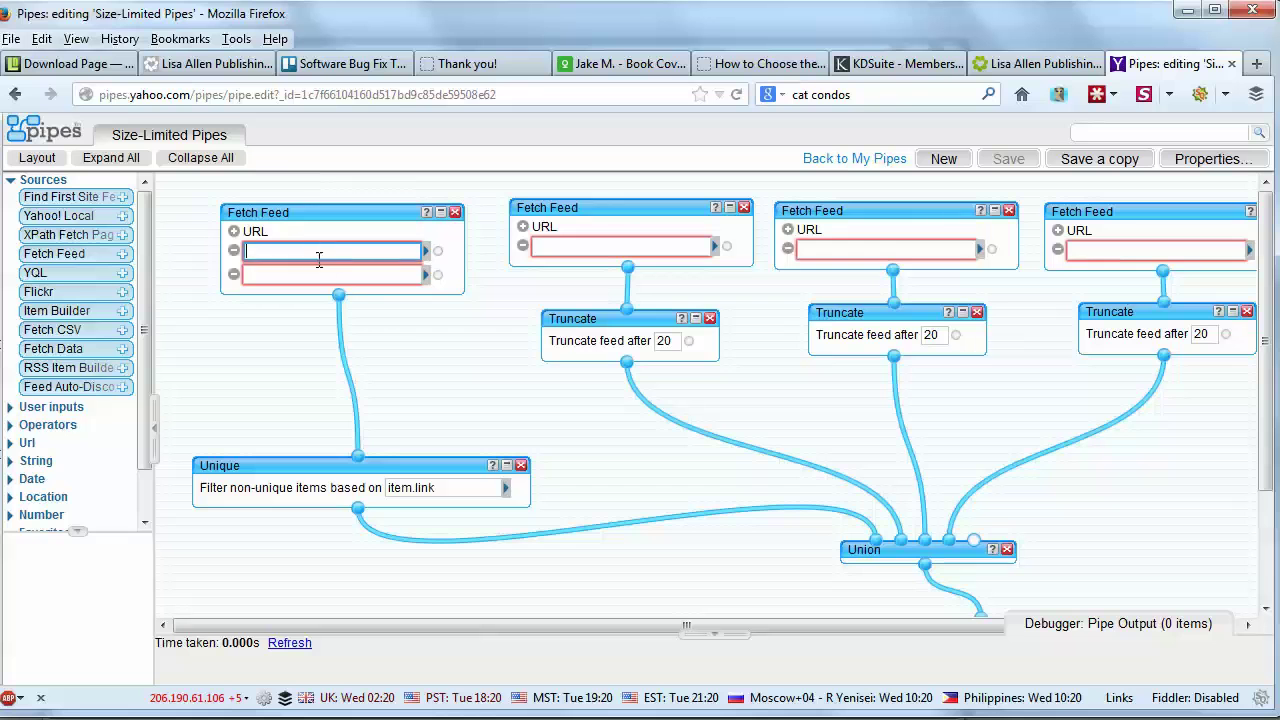
{"action": "key", "text": "ctrl+v"}
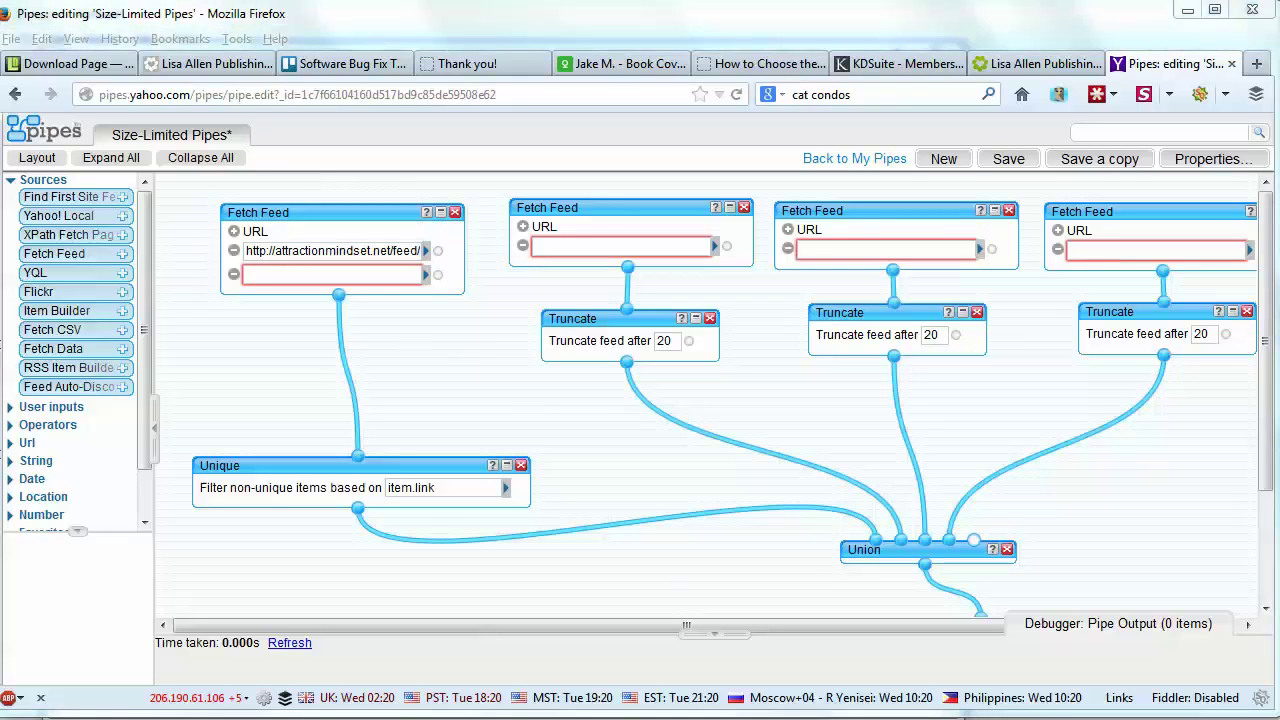
{"action": "key", "text": "alt+Tab"}
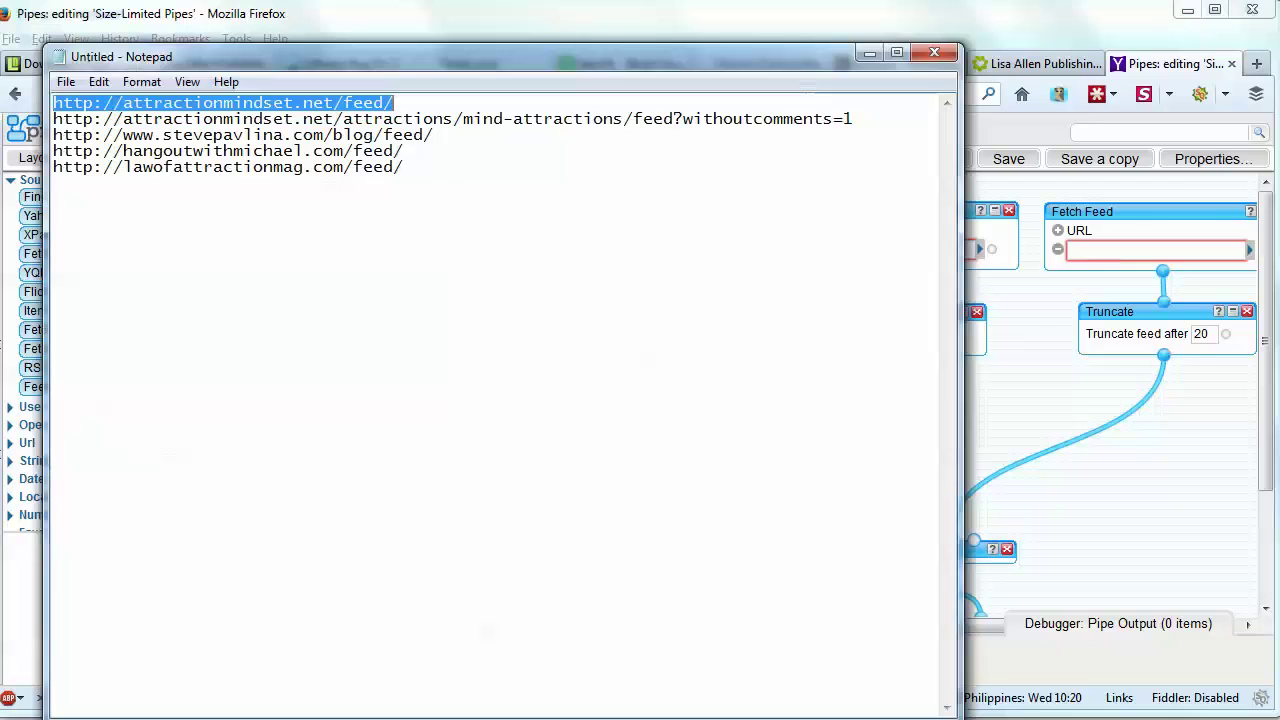
{"action": "left_click", "coordinate": [57, 120]}
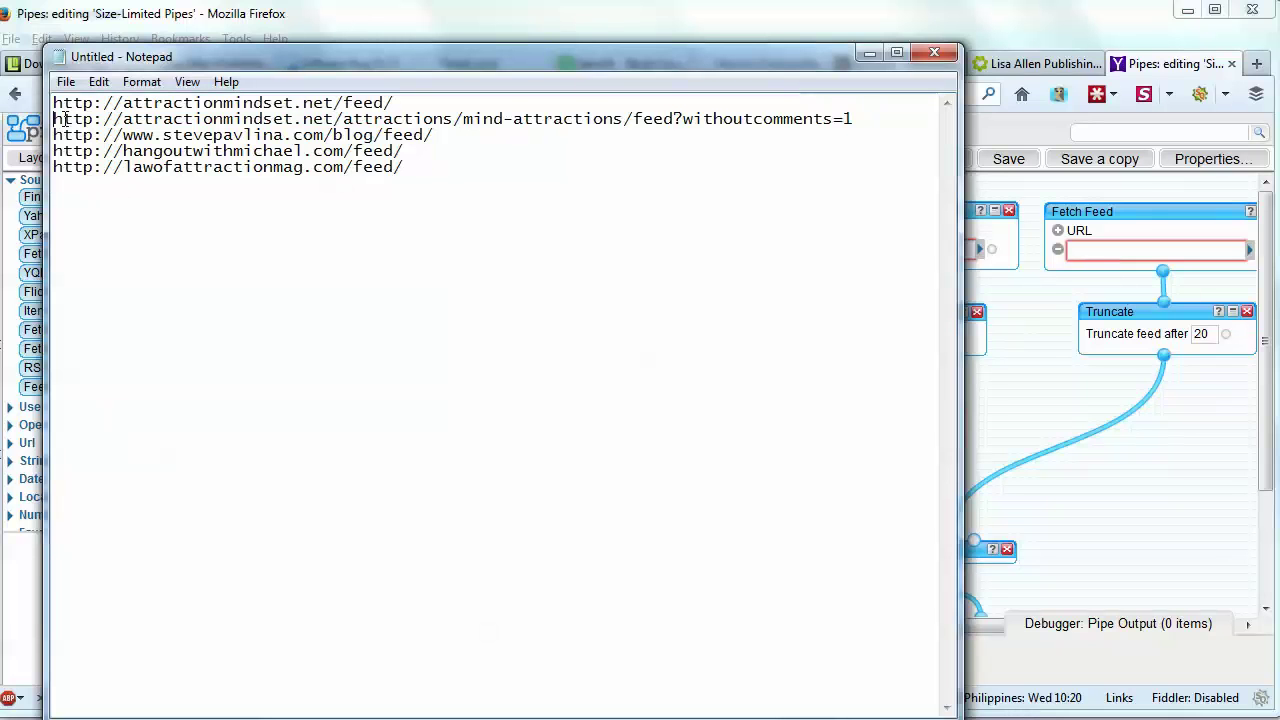
{"action": "double_click", "coordinate": [92, 103]}
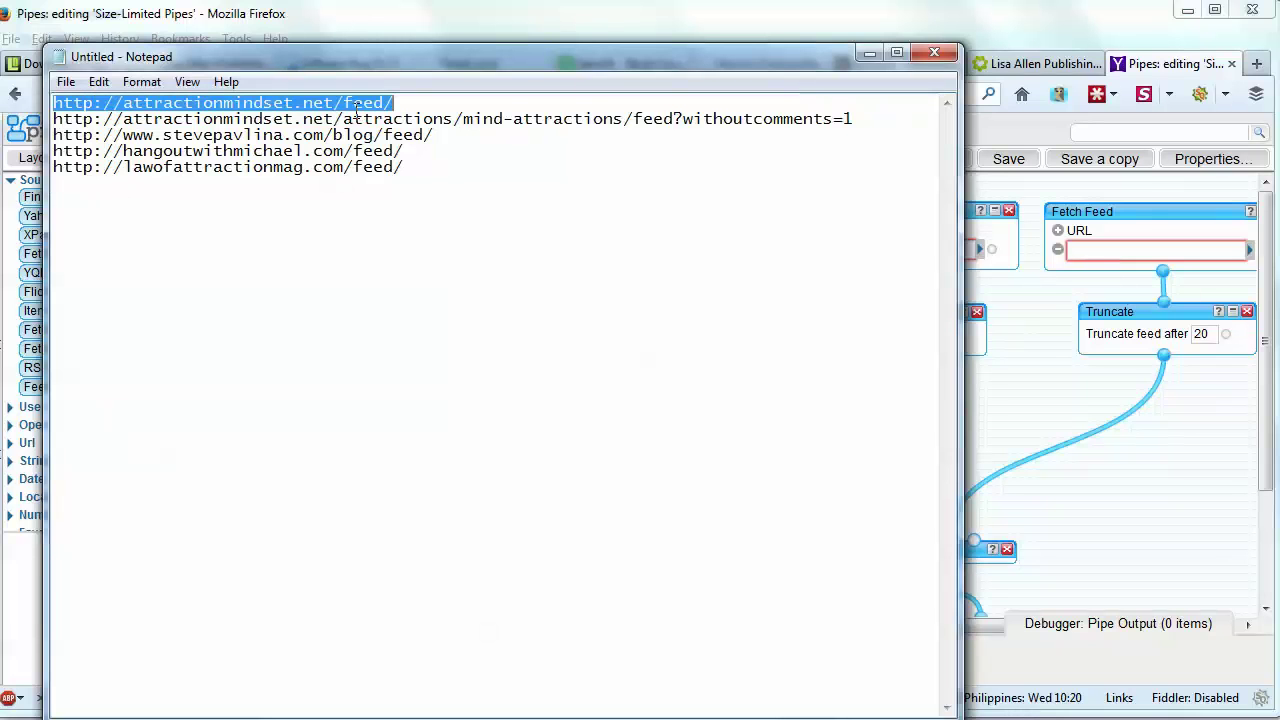
{"action": "left_click", "coordinate": [55, 120]}
{"action": "left_click_drag", "start_coordinate": [55, 120], "coordinate": [857, 119]}
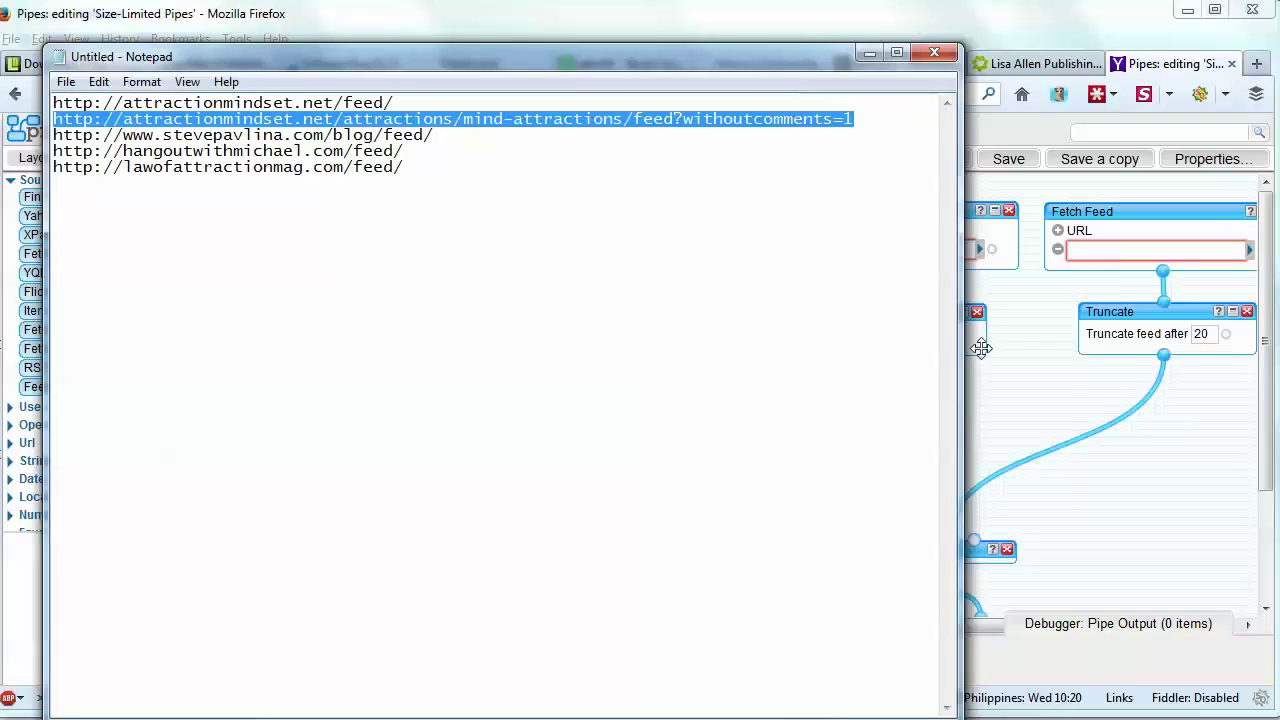
{"action": "left_click", "coordinate": [1026, 112]}
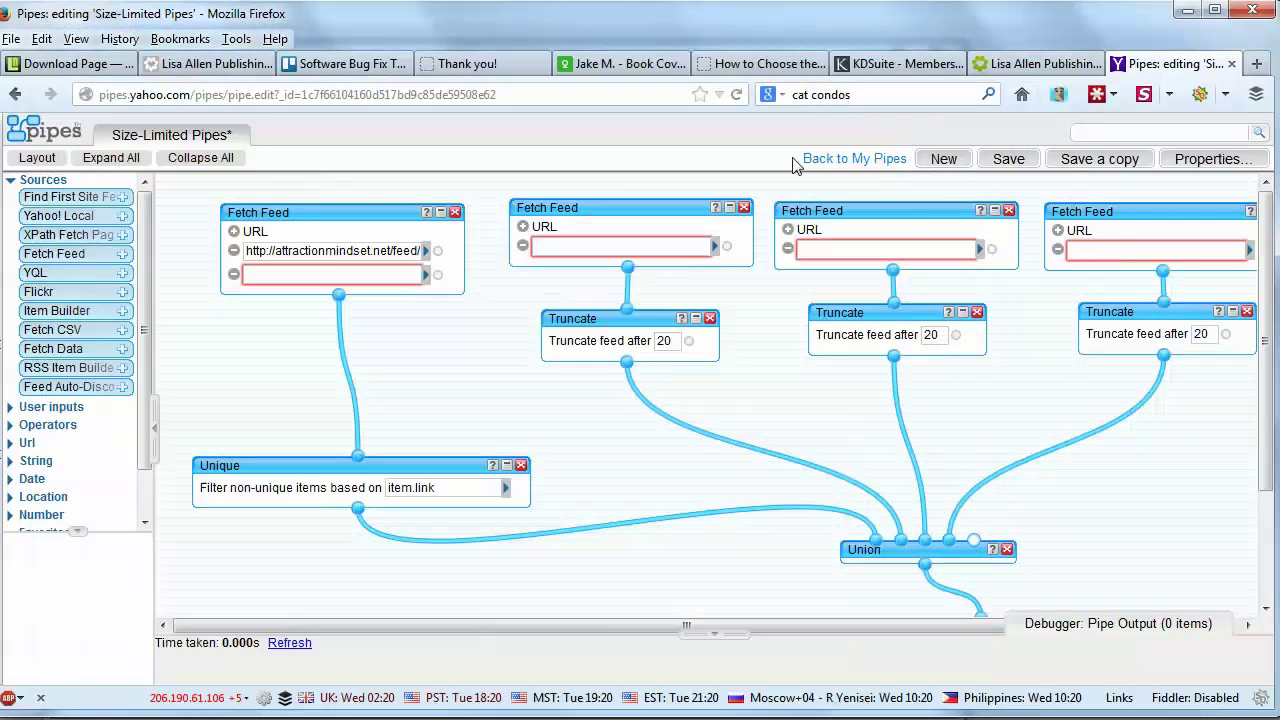
{"action": "left_click", "coordinate": [329, 275]}
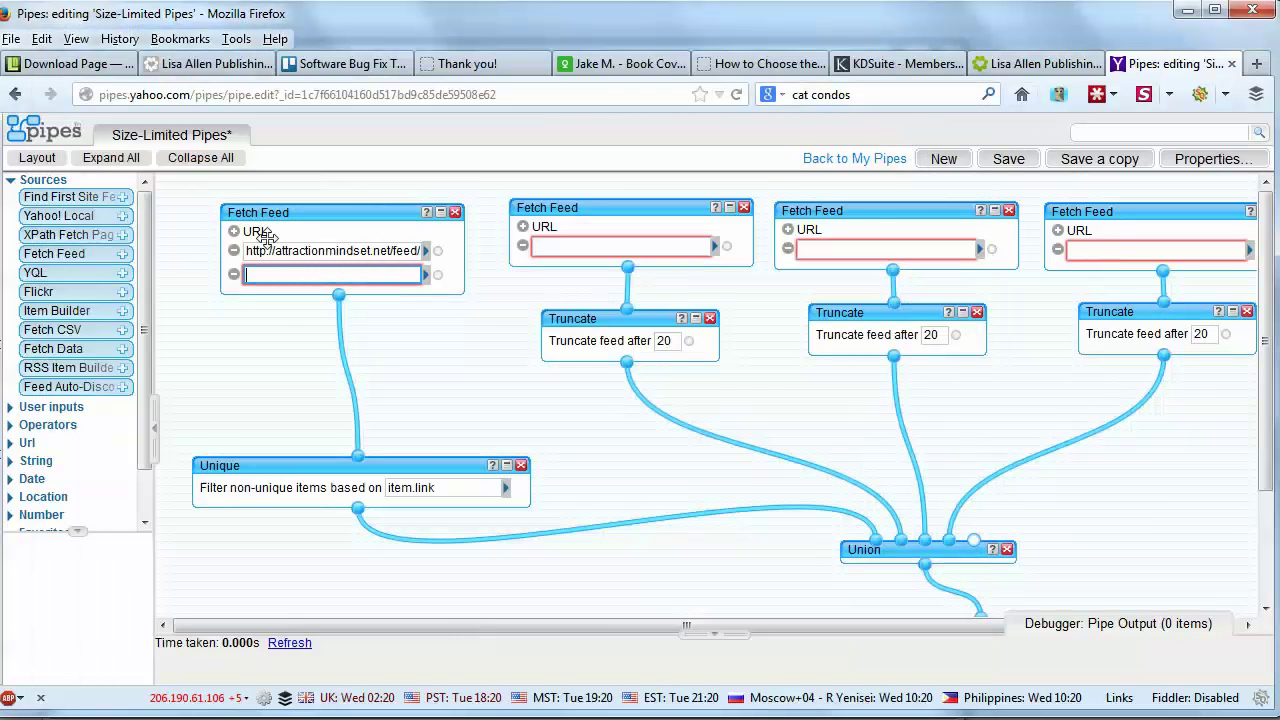
{"action": "key", "text": "ctrl+v"}
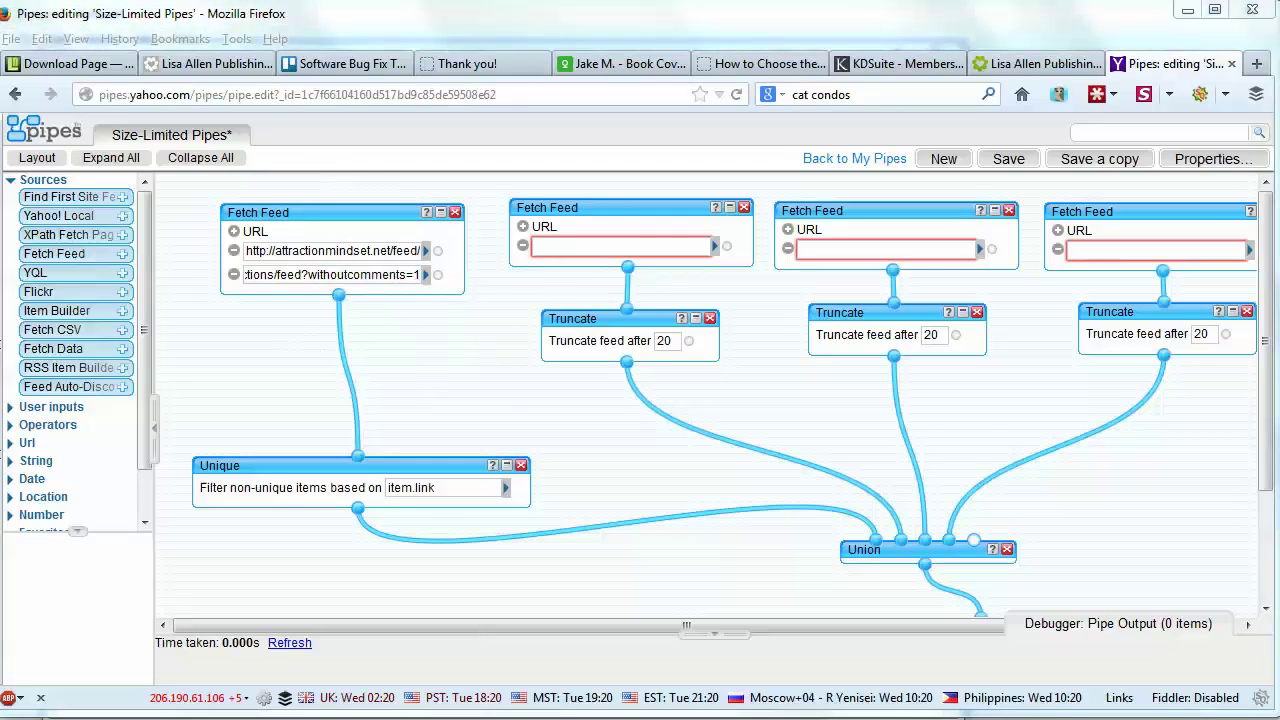
{"action": "key", "text": "alt+Tab"}
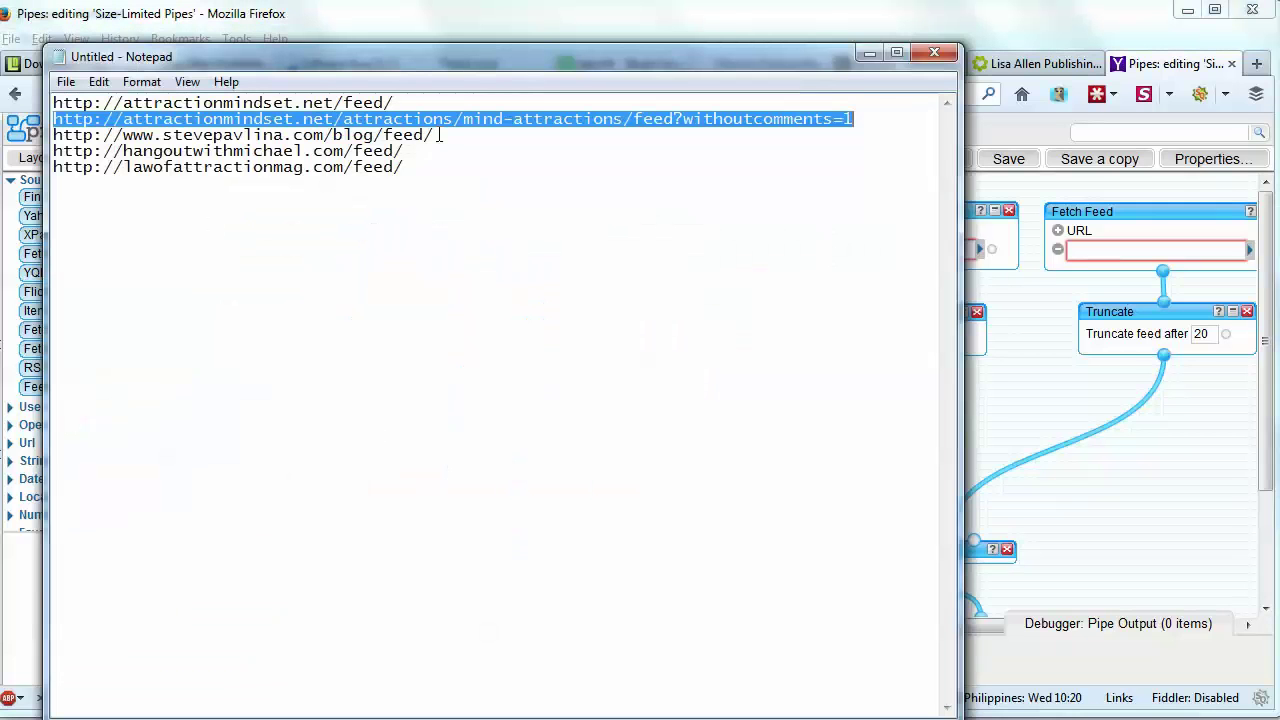
{"action": "left_click_drag", "start_coordinate": [434, 134], "coordinate": [56, 134]}
{"action": "key", "text": "ctrl+c"}
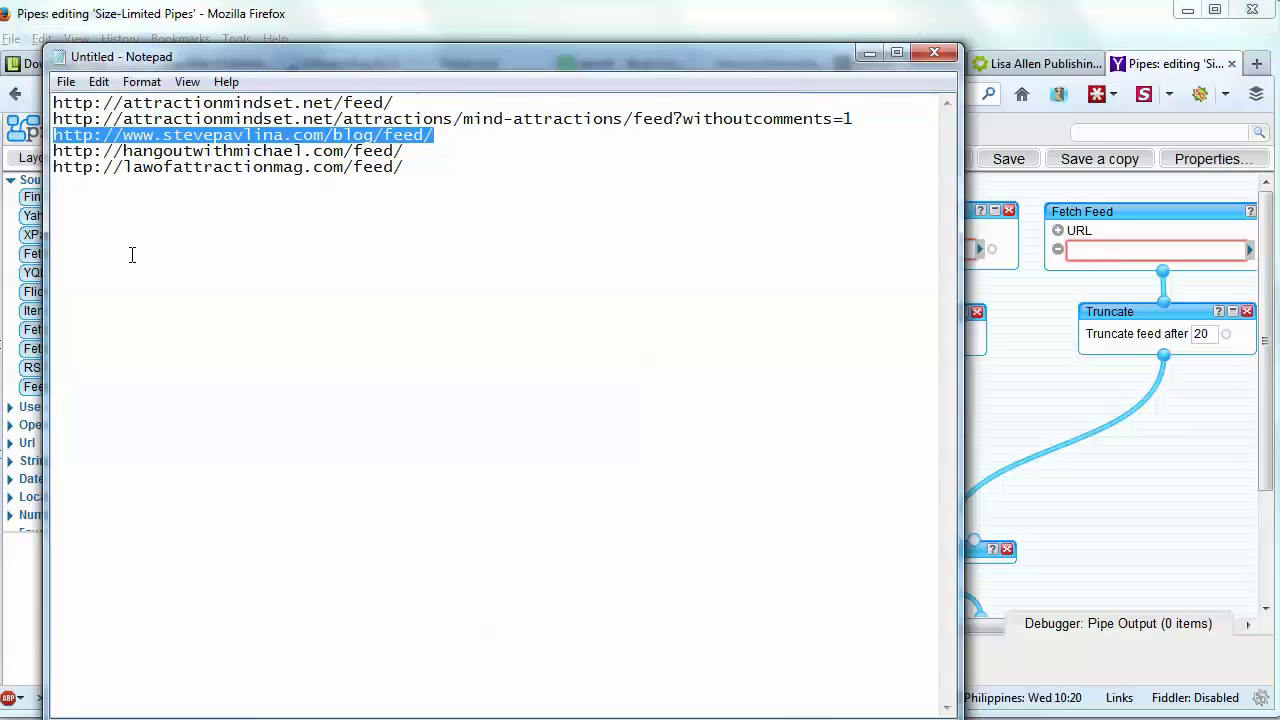
{"action": "left_click", "coordinate": [987, 137]}
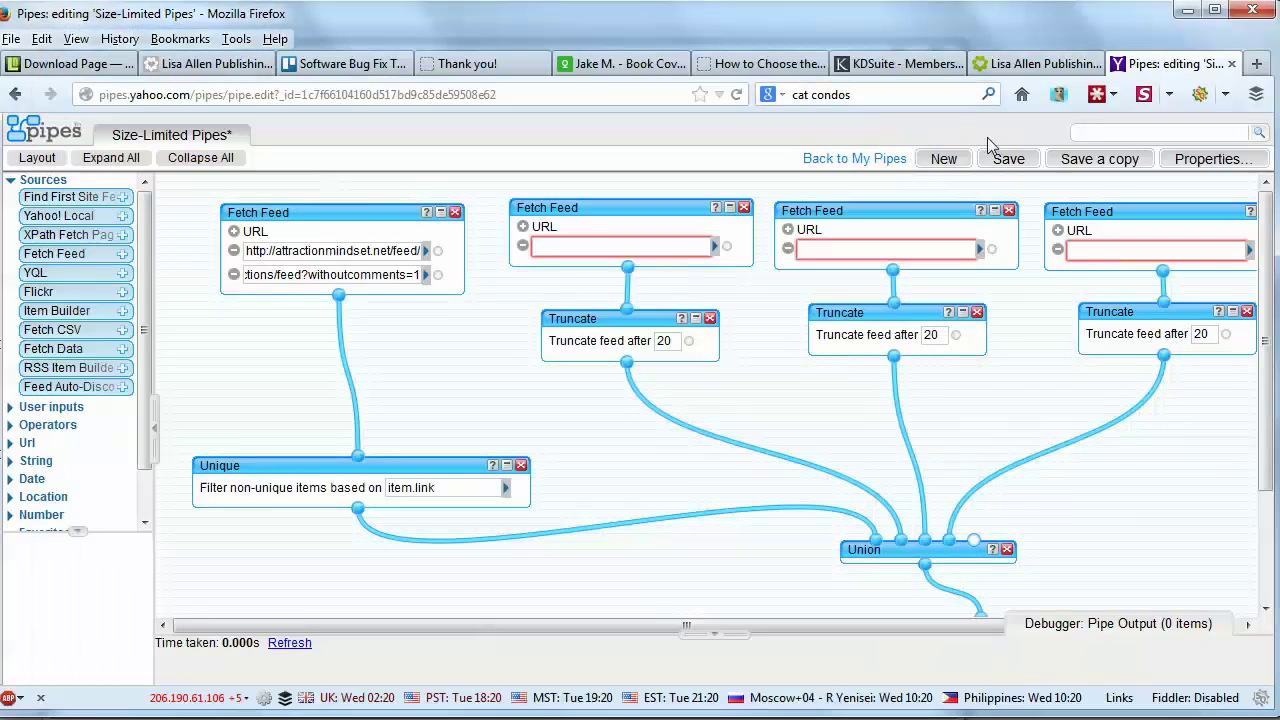
{"action": "left_click", "coordinate": [565, 248]}
{"action": "key", "text": "ctrl+v"}
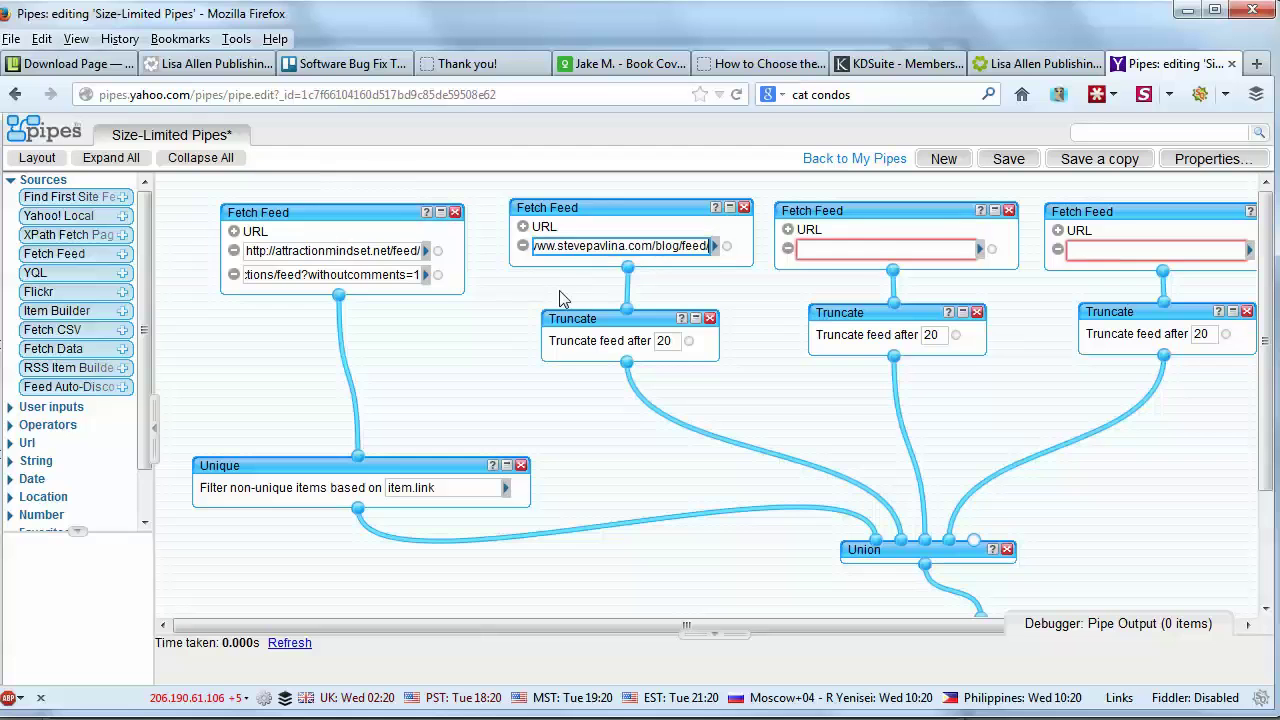
{"action": "key", "text": "alt+Tab"}
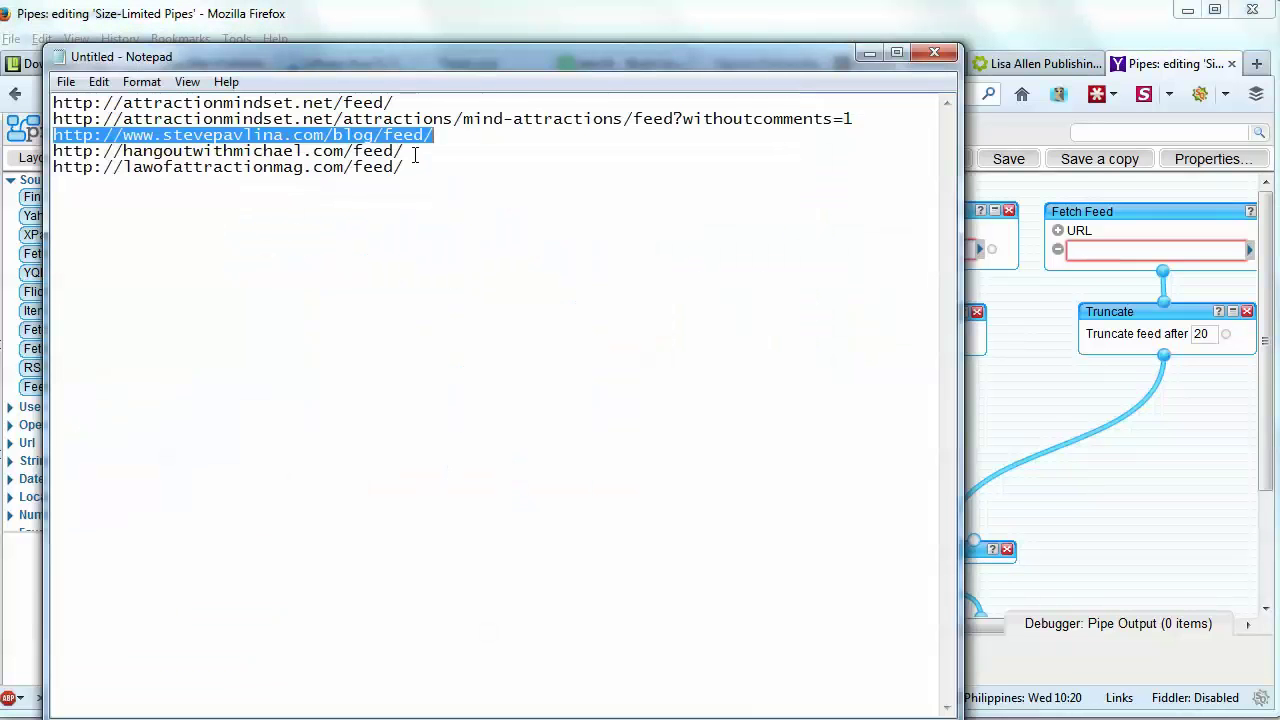
{"action": "left_click_drag", "start_coordinate": [404, 152], "coordinate": [52, 150]}
{"action": "key", "text": "ctrl+c"}
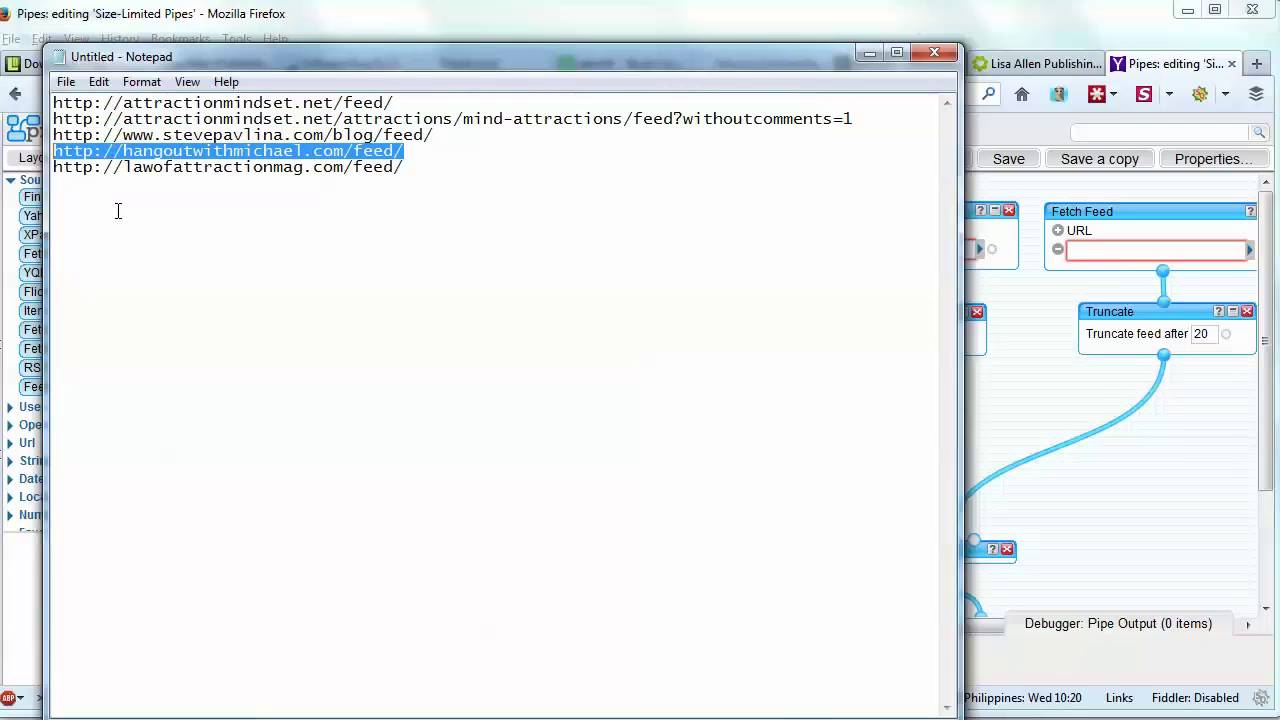
{"action": "left_click", "coordinate": [1017, 128]}
{"action": "left_click", "coordinate": [818, 250]}
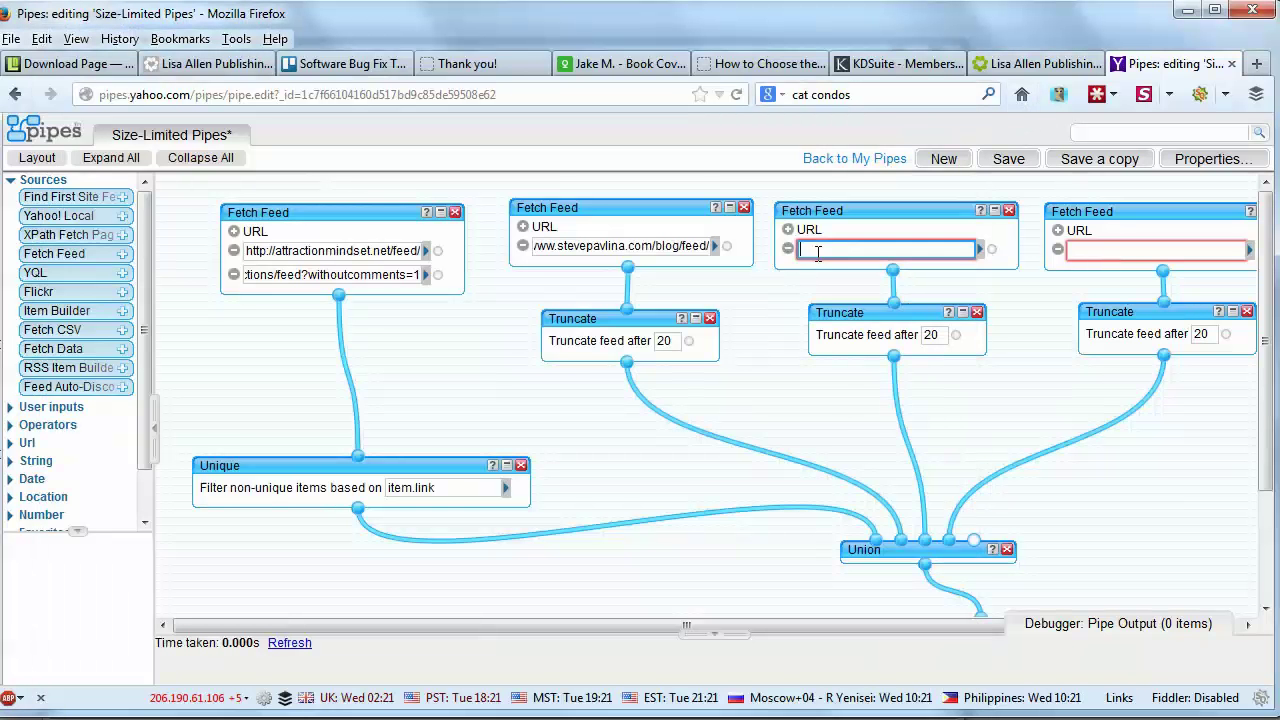
{"action": "key", "text": "ctrl+v"}
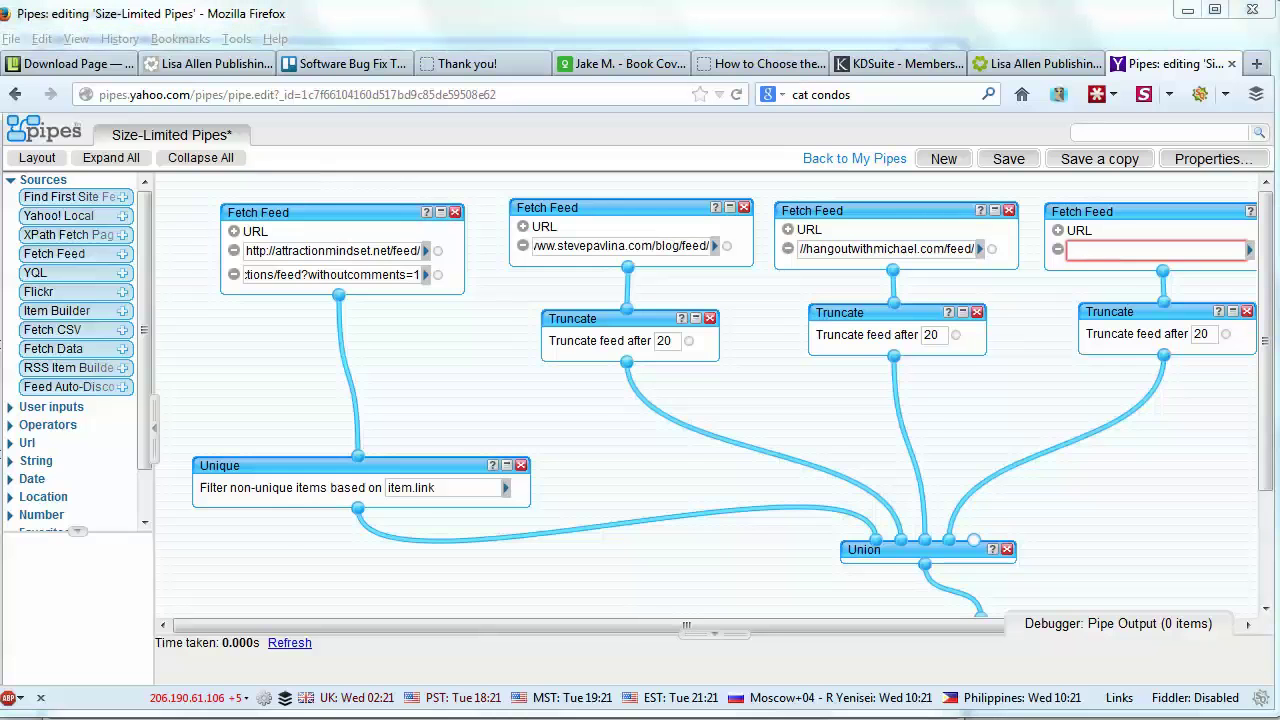
{"action": "key", "text": "alt+Tab"}
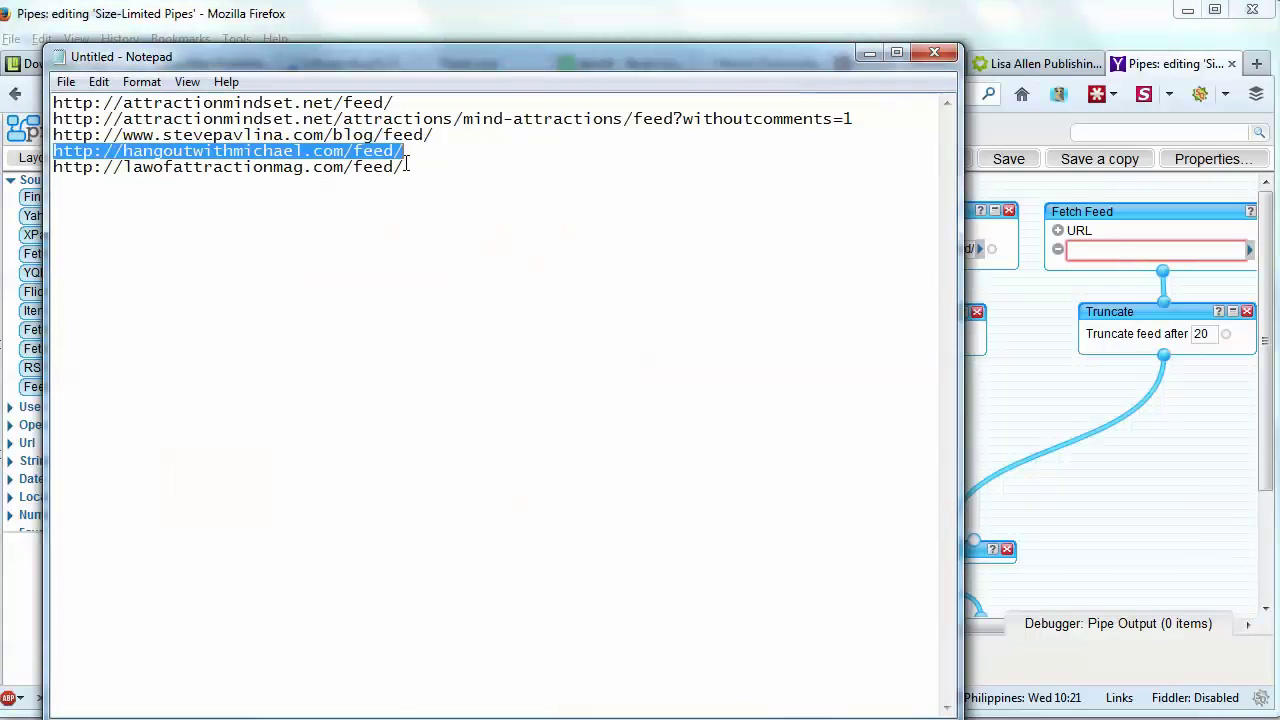
{"action": "left_click_drag", "start_coordinate": [410, 166], "coordinate": [50, 168]}
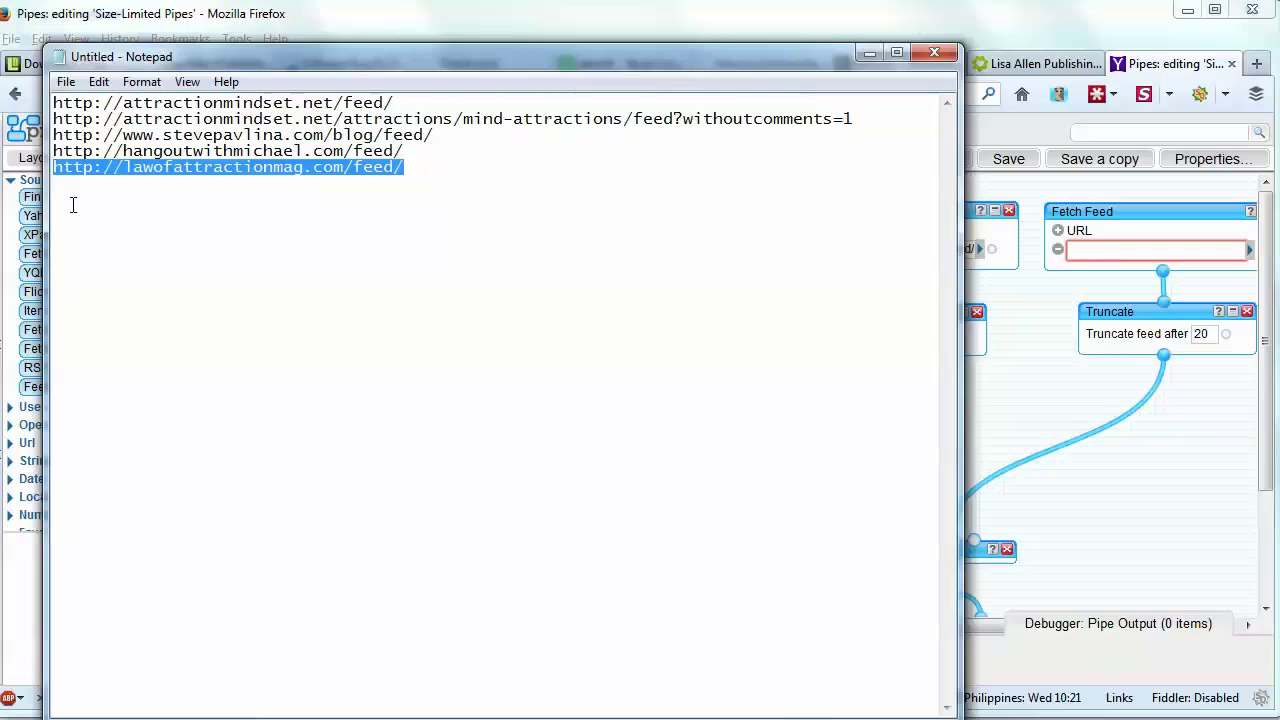
{"action": "left_click", "coordinate": [1120, 185]}
{"action": "left_click", "coordinate": [1085, 250]}
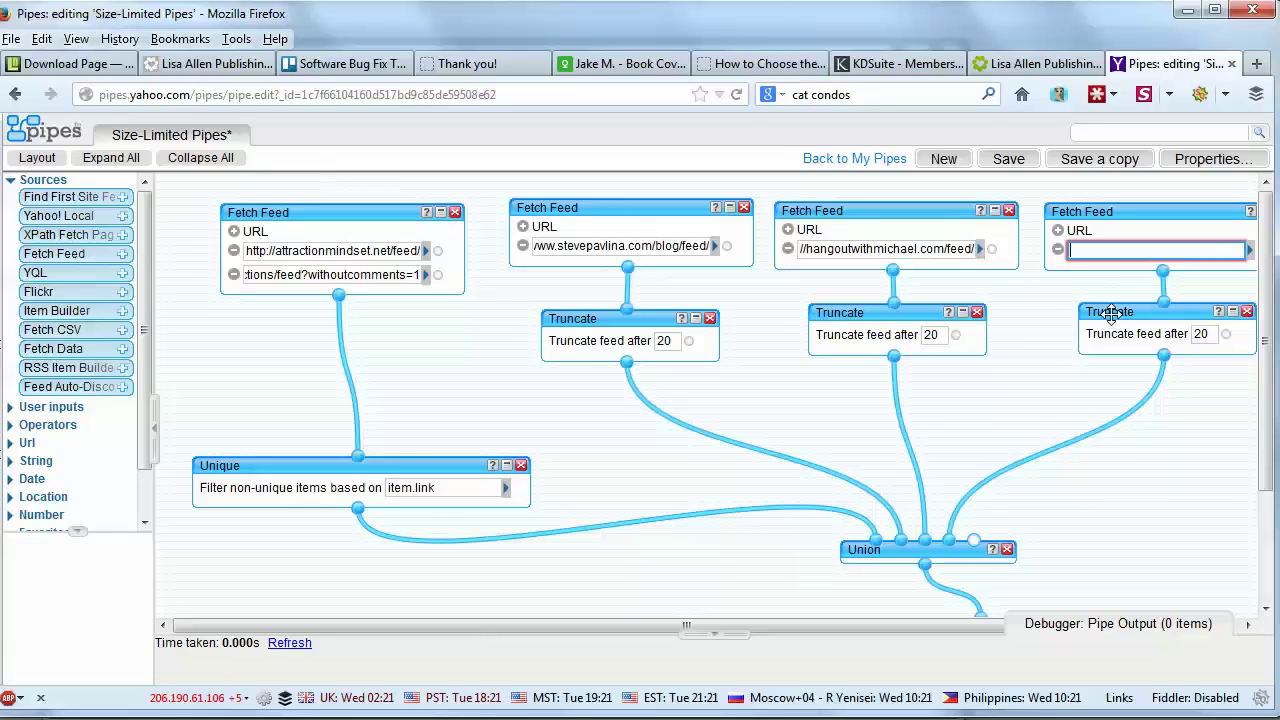
{"action": "key", "text": "ctrl+v"}
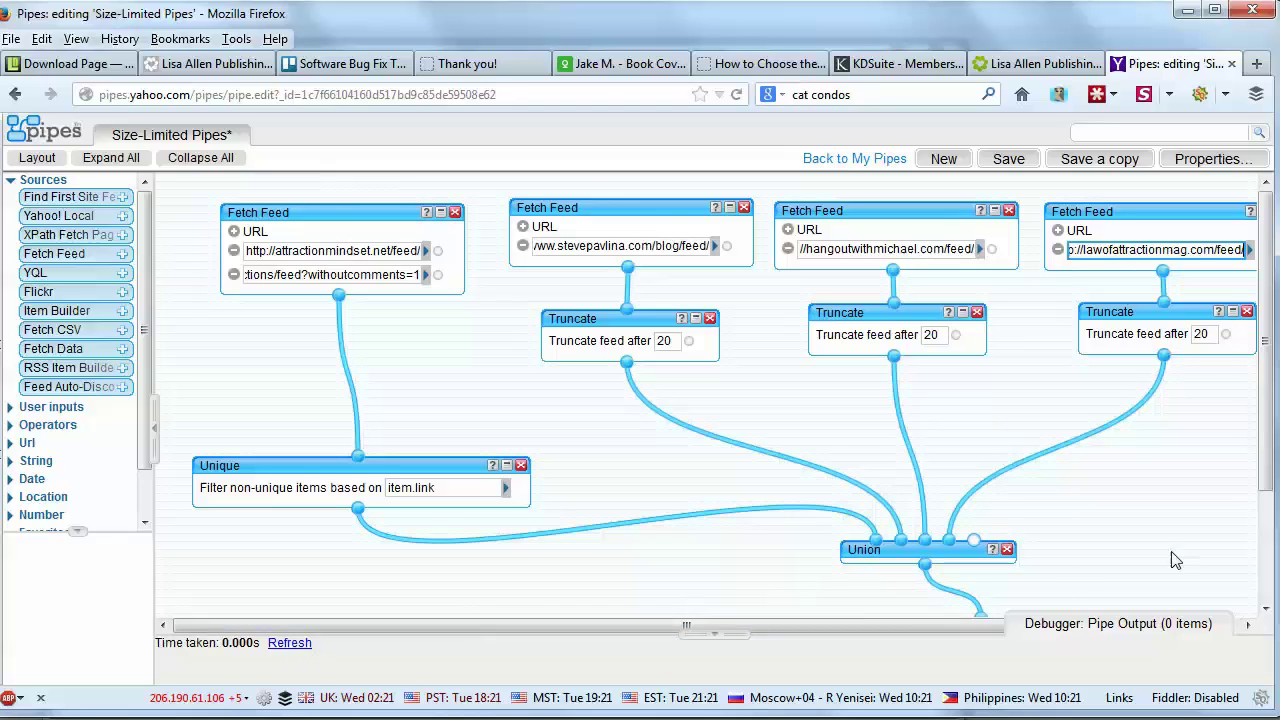
Step: Refresh the Pipe Output in the debugger and look through the listed feed items
{"action": "left_click_drag", "start_coordinate": [1268, 483], "coordinate": [1262, 594]}
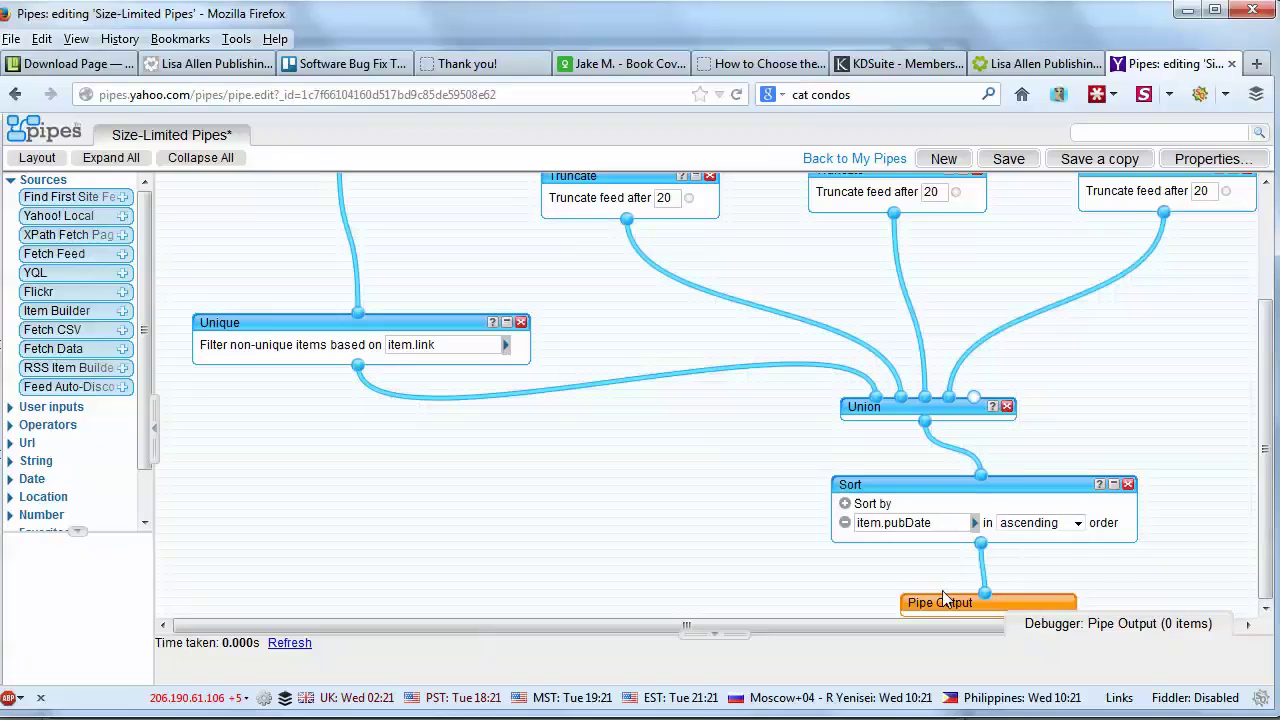
{"action": "left_click", "coordinate": [289, 644]}
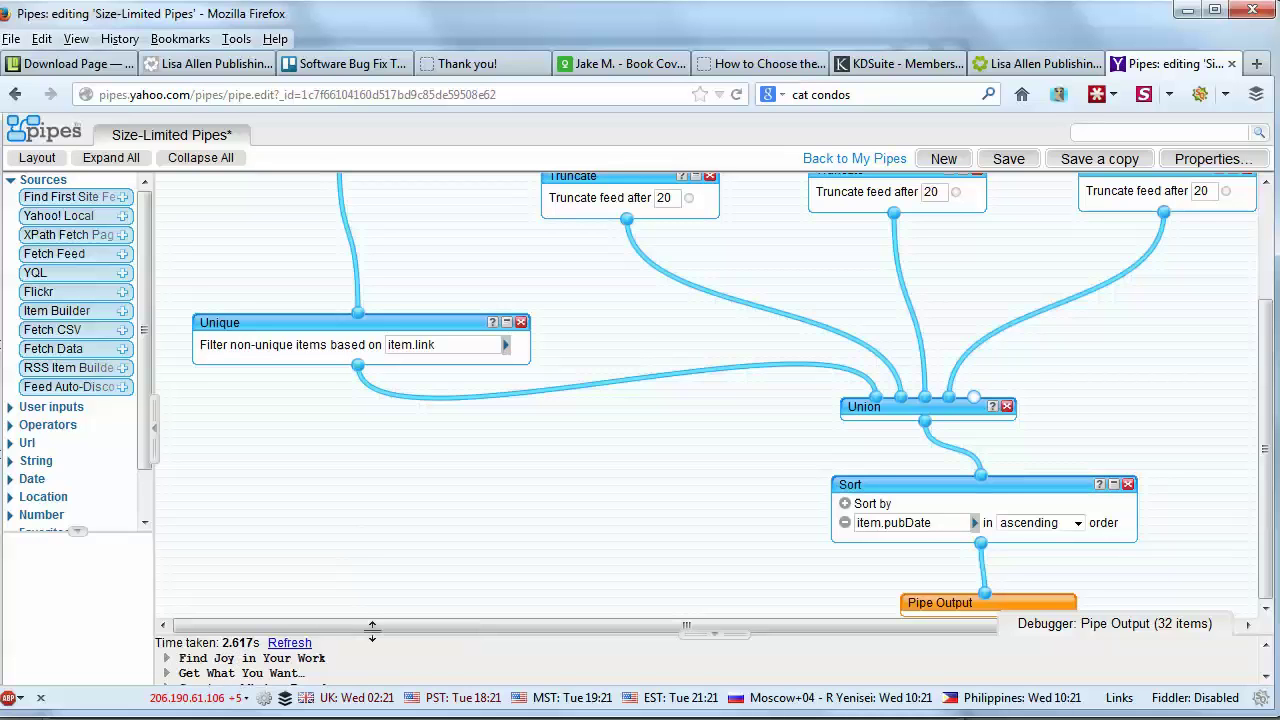
{"action": "left_click", "coordinate": [1265, 677]}
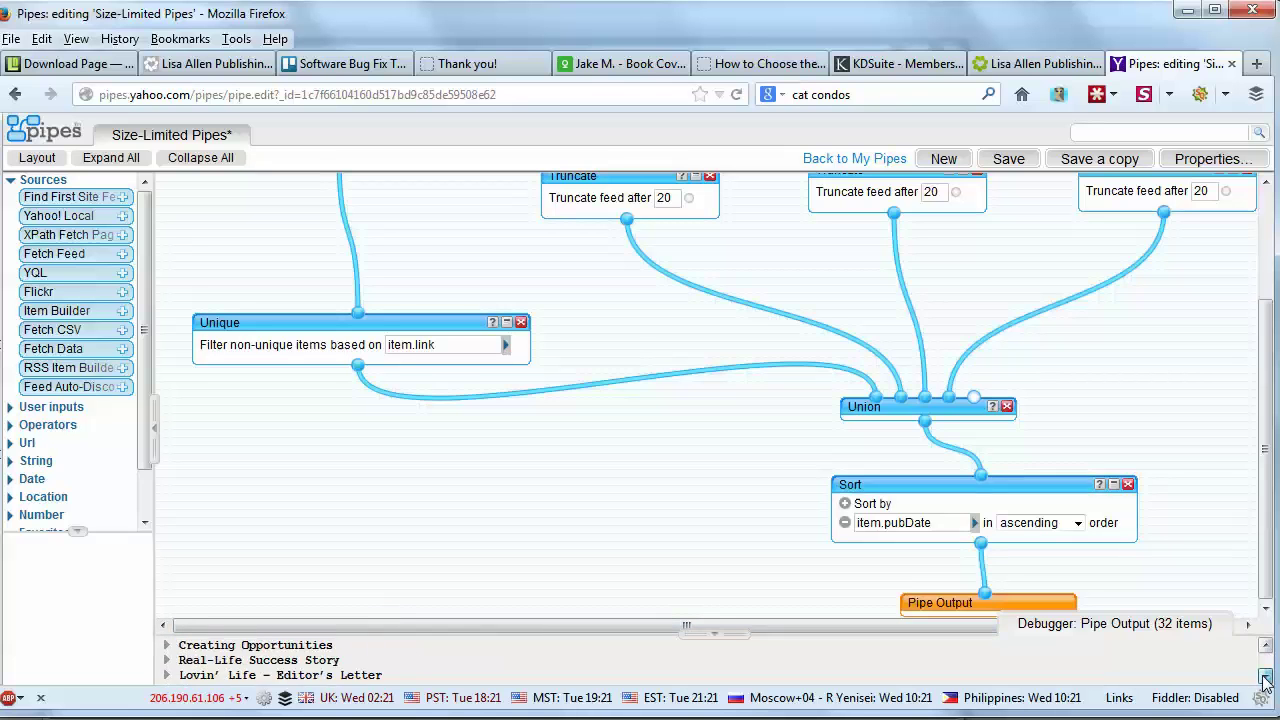
{"action": "left_click", "coordinate": [1265, 677]}
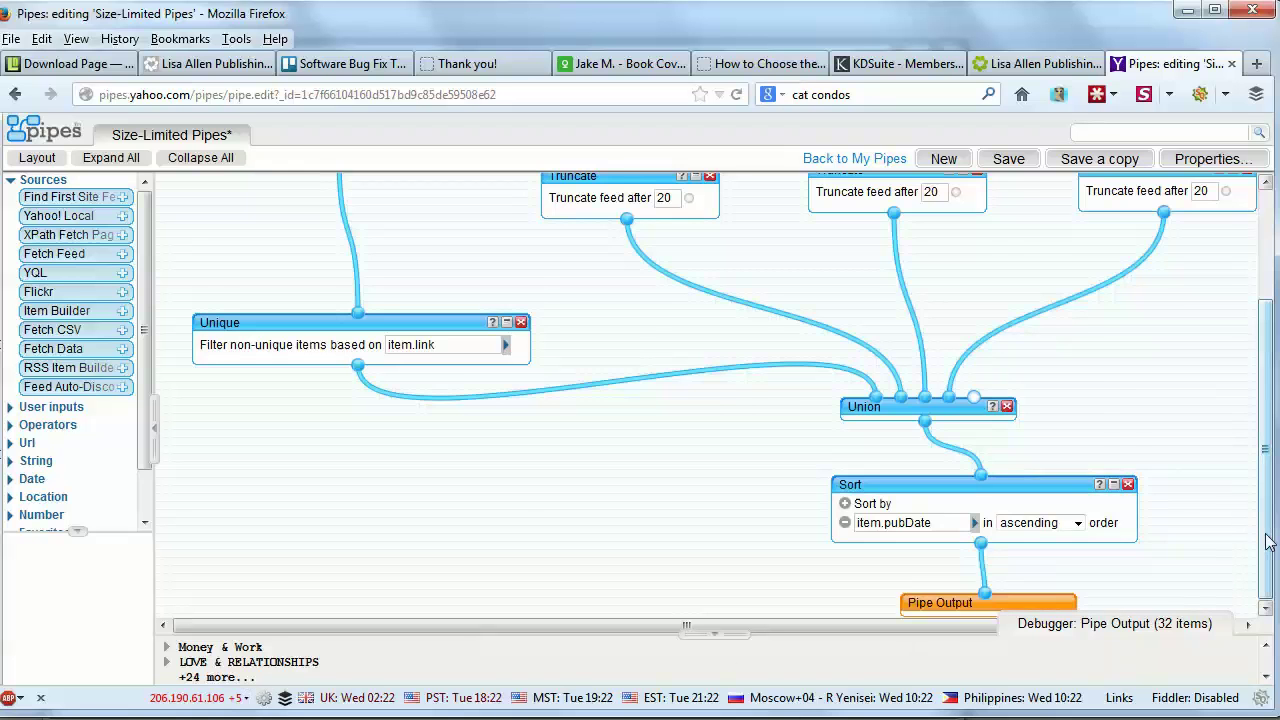
Step: Save a copy of the Size-Limited Pipes pipe with the filled-in feed URLs
{"action": "scroll", "coordinate": [1268, 541], "scroll_direction": "up", "scroll_amount": 3}
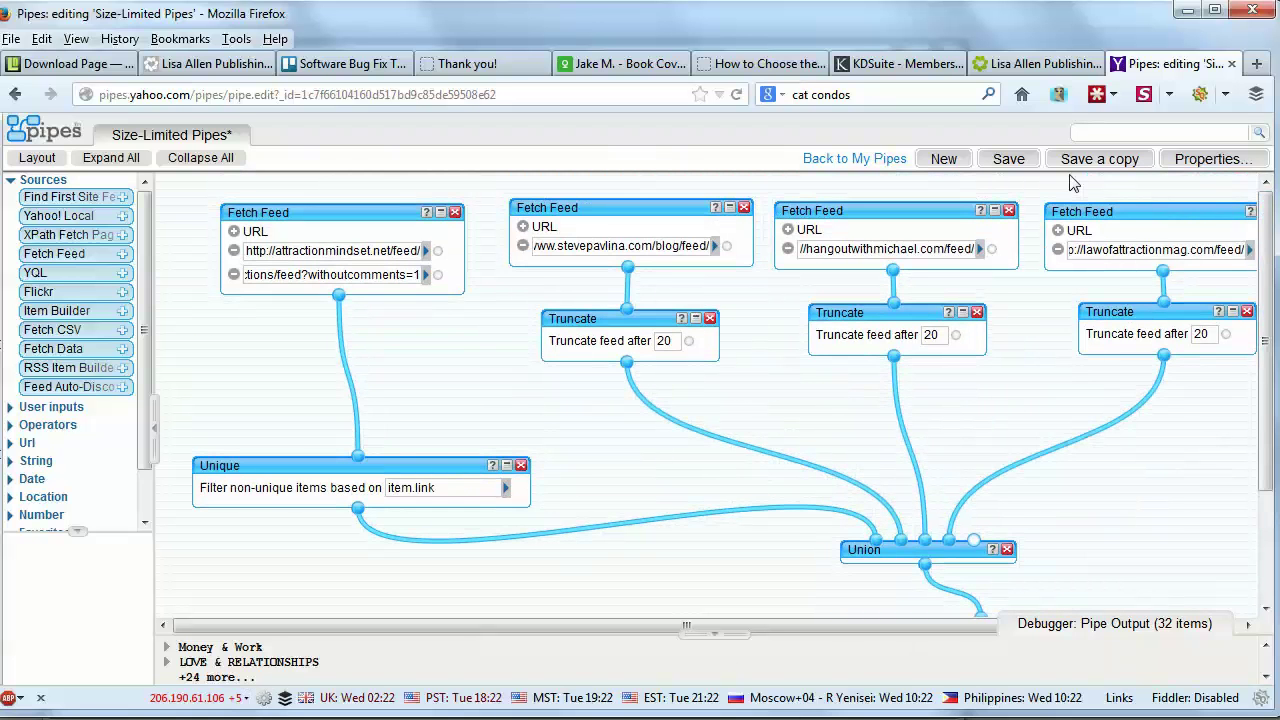
{"action": "left_click", "coordinate": [1089, 159]}
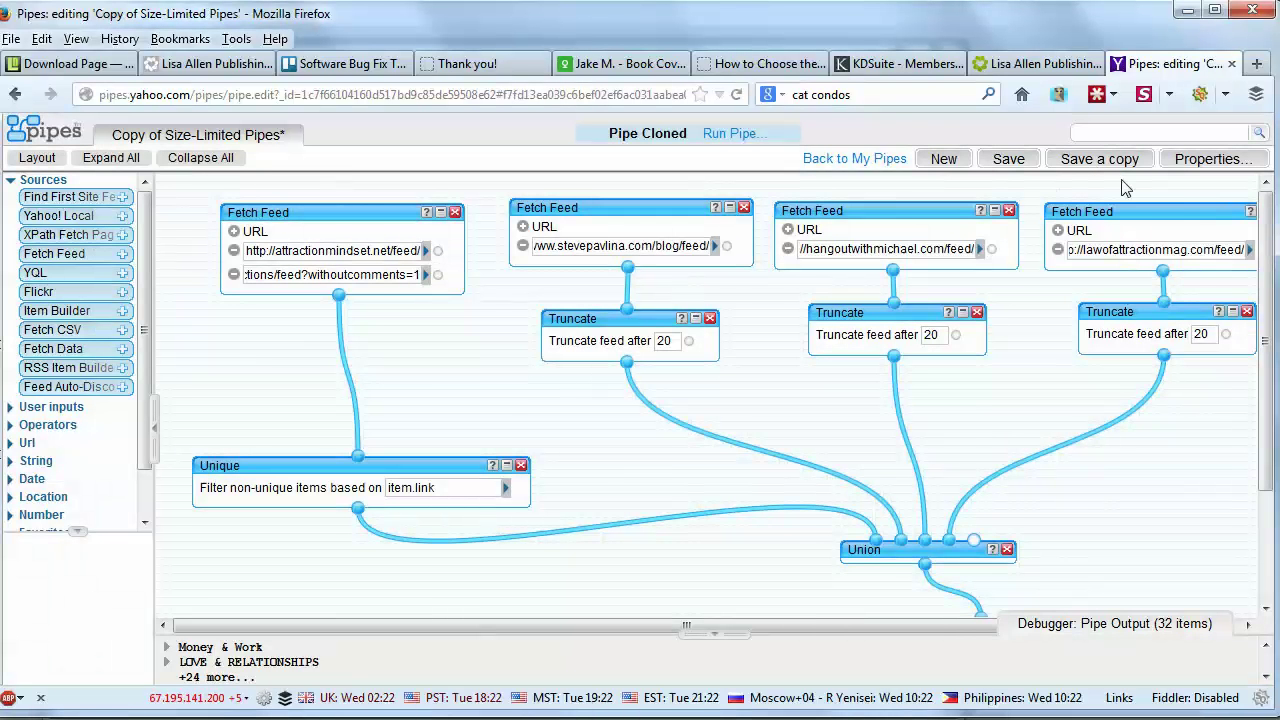
Step: Save the copied Size-Limited Pipes pipe and run it on its own page
{"action": "left_click", "coordinate": [1008, 159]}
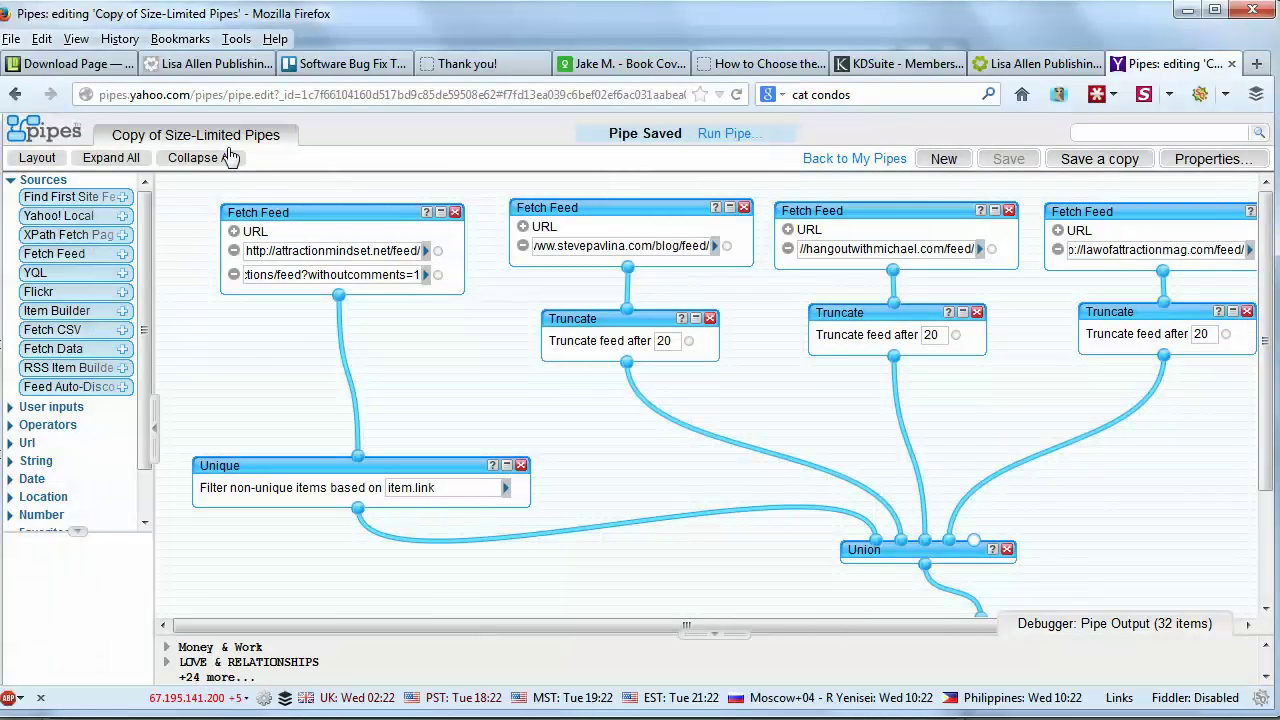
{"action": "left_click", "coordinate": [725, 133]}
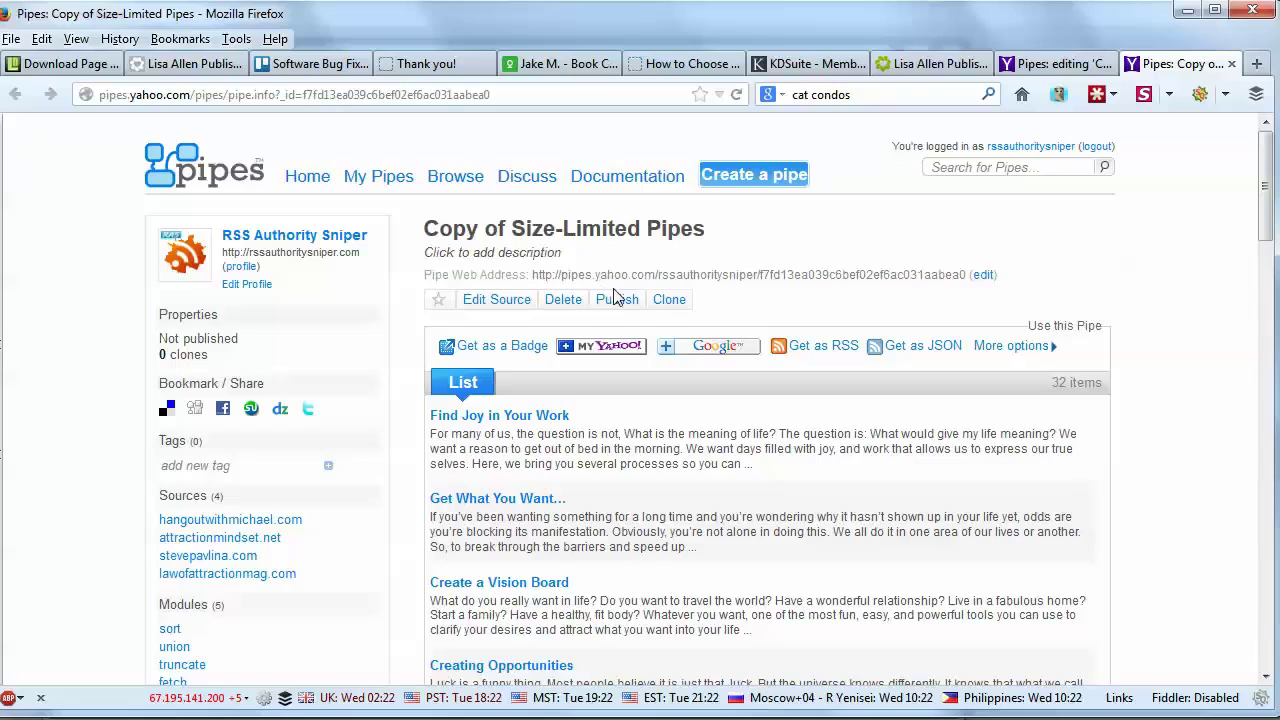
Step: Look through both pages of feed items in the pipe's results list
{"action": "scroll", "coordinate": [715, 428], "scroll_direction": "down", "scroll_amount": 20}
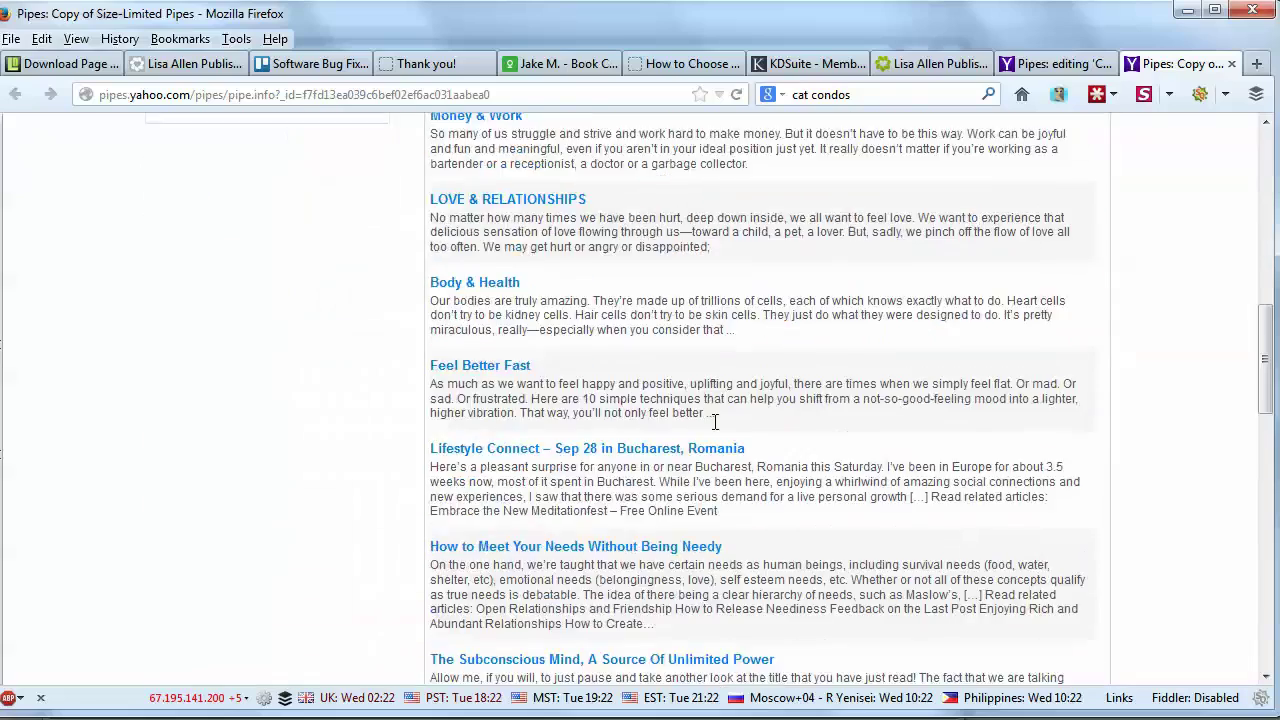
{"action": "scroll", "coordinate": [715, 428], "scroll_direction": "down", "scroll_amount": 15}
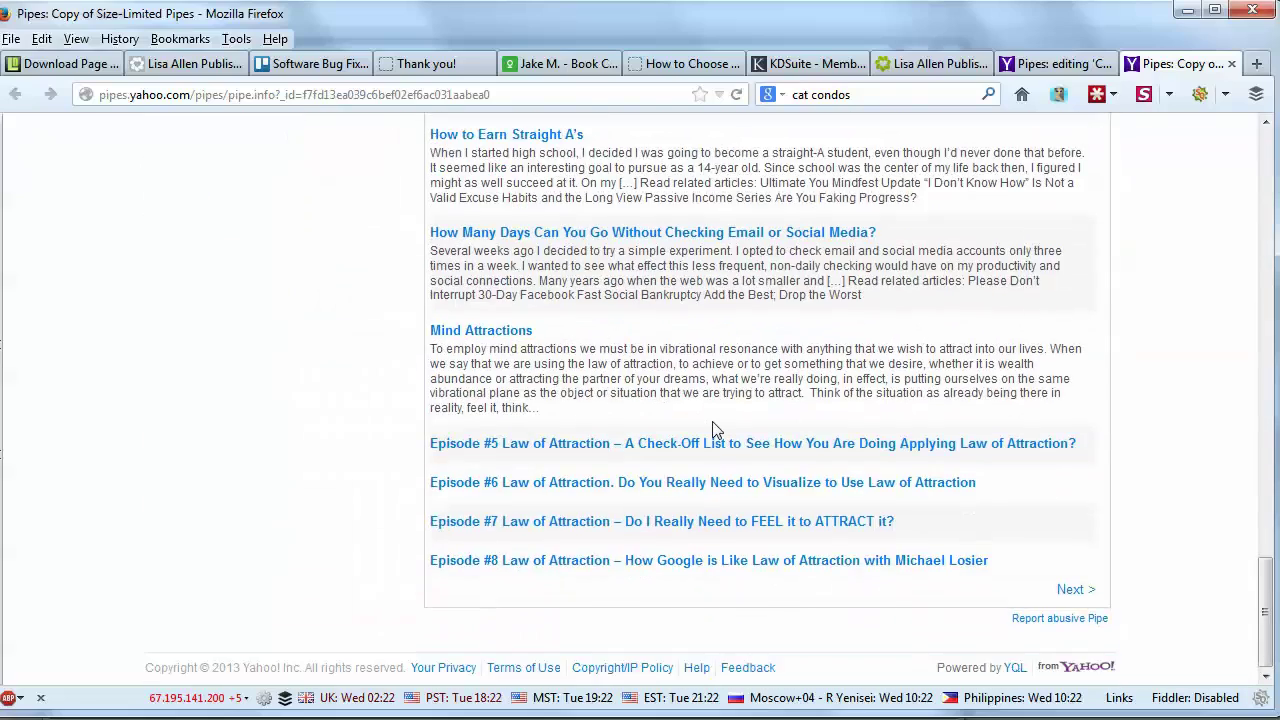
{"action": "left_click", "coordinate": [1068, 590]}
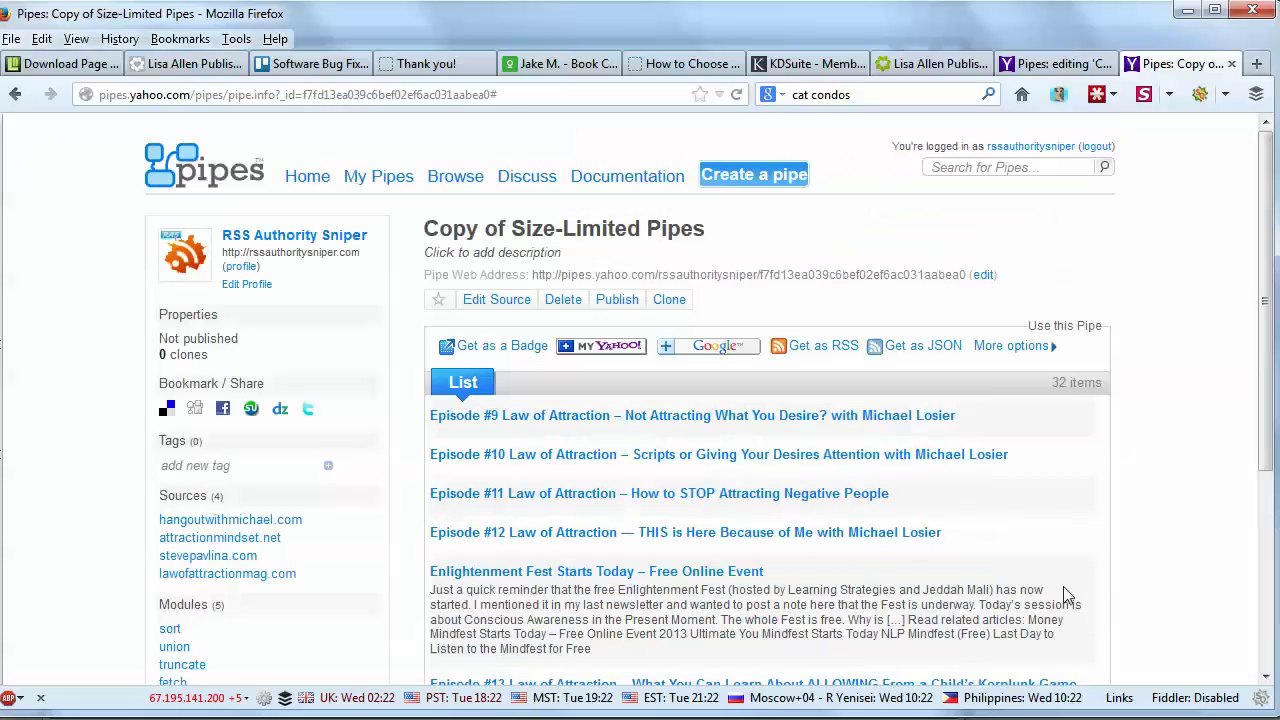
{"action": "scroll", "coordinate": [1082, 425], "scroll_direction": "down", "scroll_amount": 5}
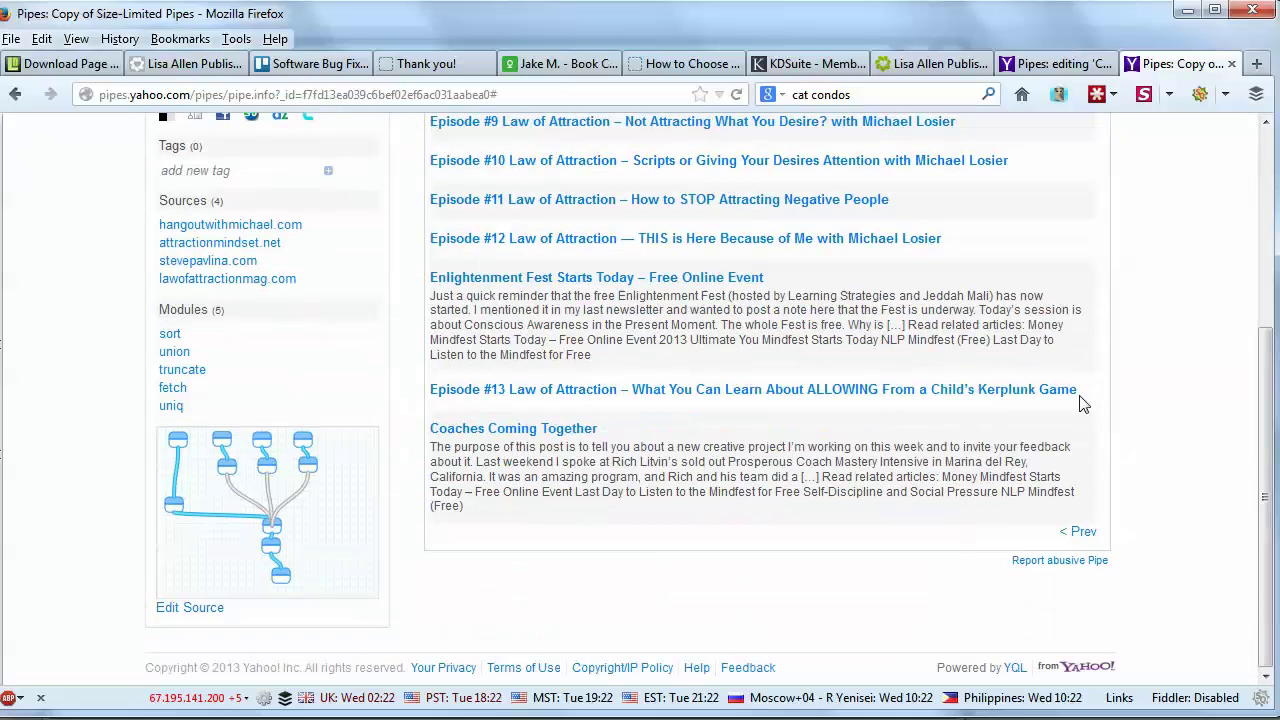
{"action": "scroll", "coordinate": [1096, 548], "scroll_direction": "up", "scroll_amount": 5}
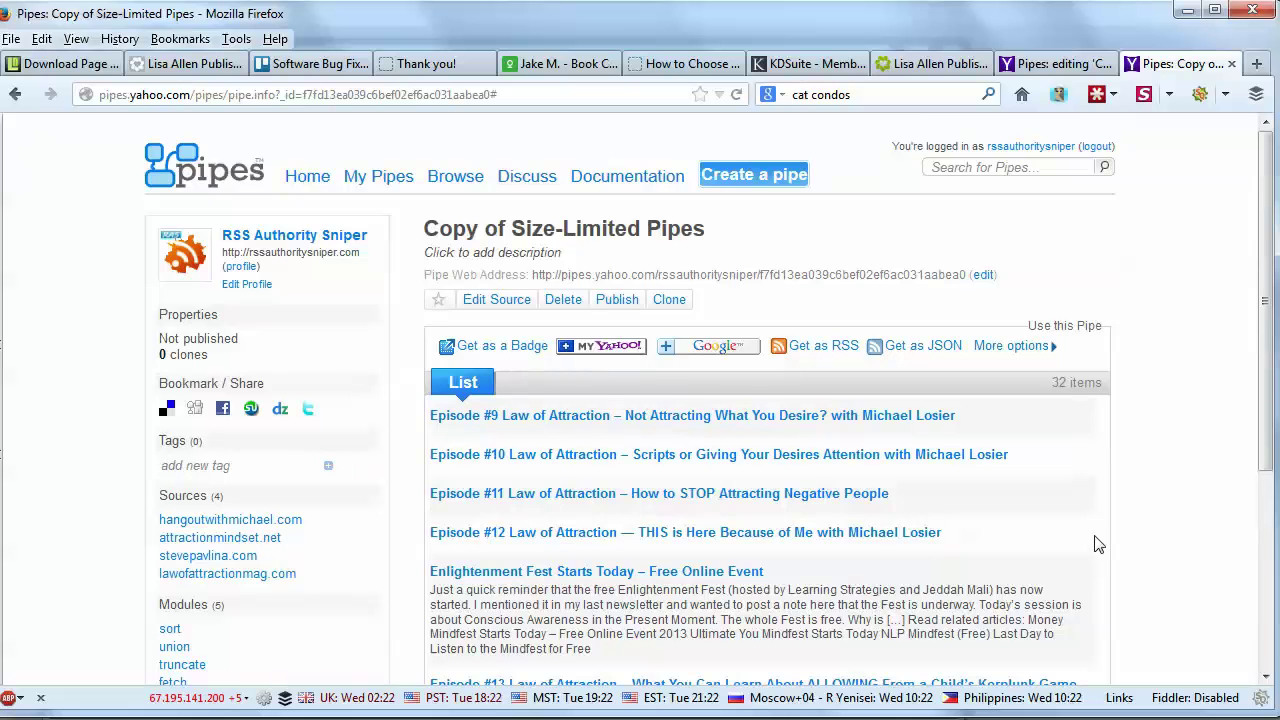
{"action": "scroll", "coordinate": [1098, 544], "scroll_direction": "down", "scroll_amount": 4}
{"action": "scroll", "coordinate": [1098, 544], "scroll_direction": "up", "scroll_amount": 4}
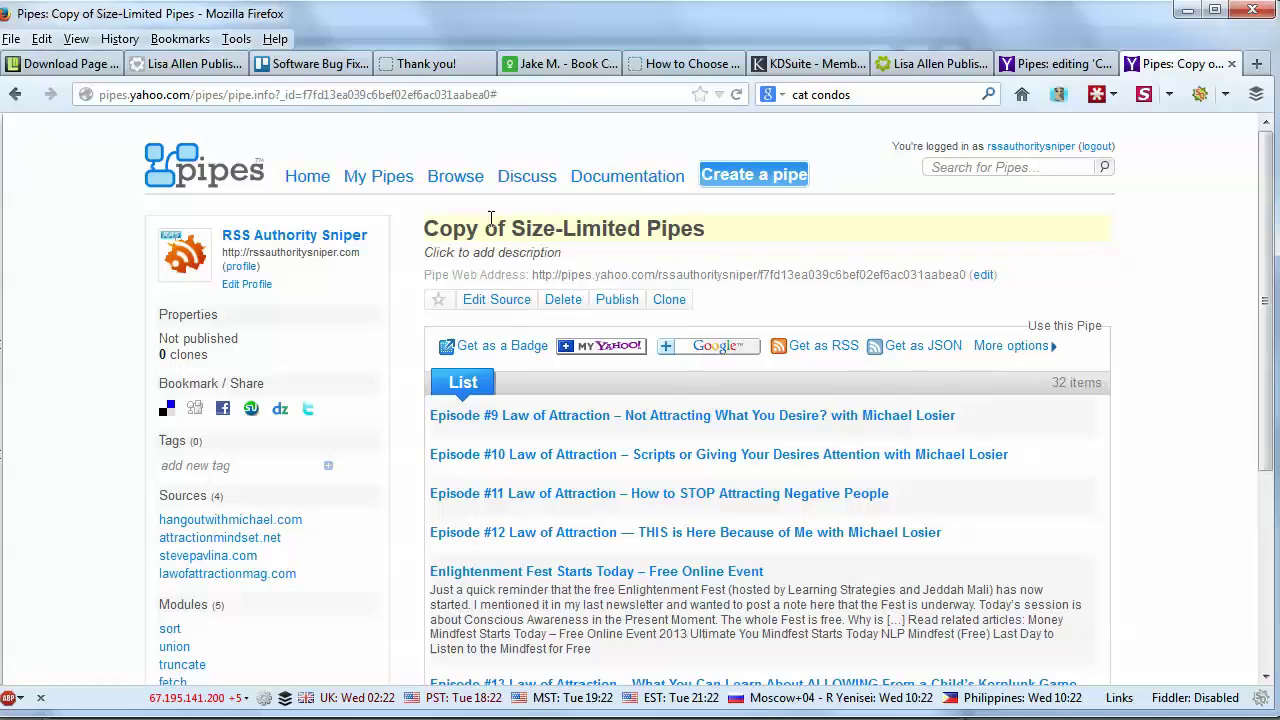
Step: Return to the pipe editor, disconnect the first Fetch Feed module from the Unique module and check the Pipe Output in the debugger
{"action": "key", "text": "ctrl+shift+Tab"}
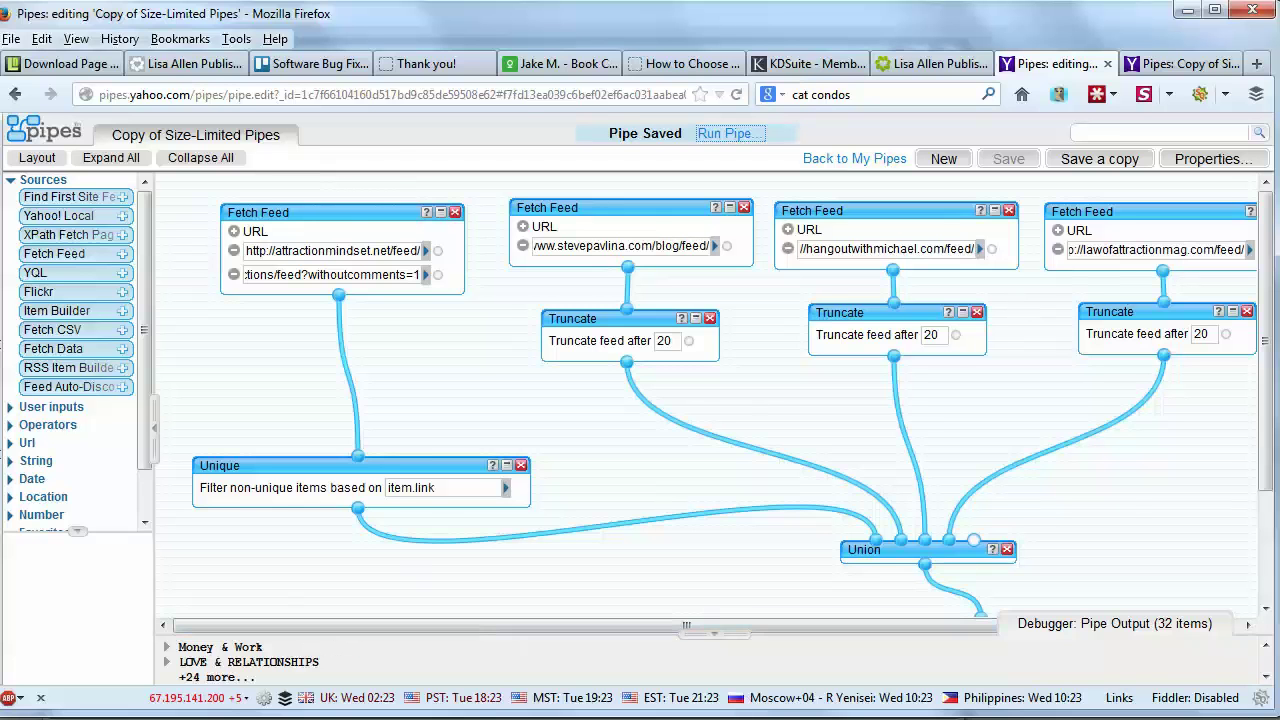
{"action": "left_click", "coordinate": [1265, 646]}
{"action": "left_click", "coordinate": [1265, 646]}
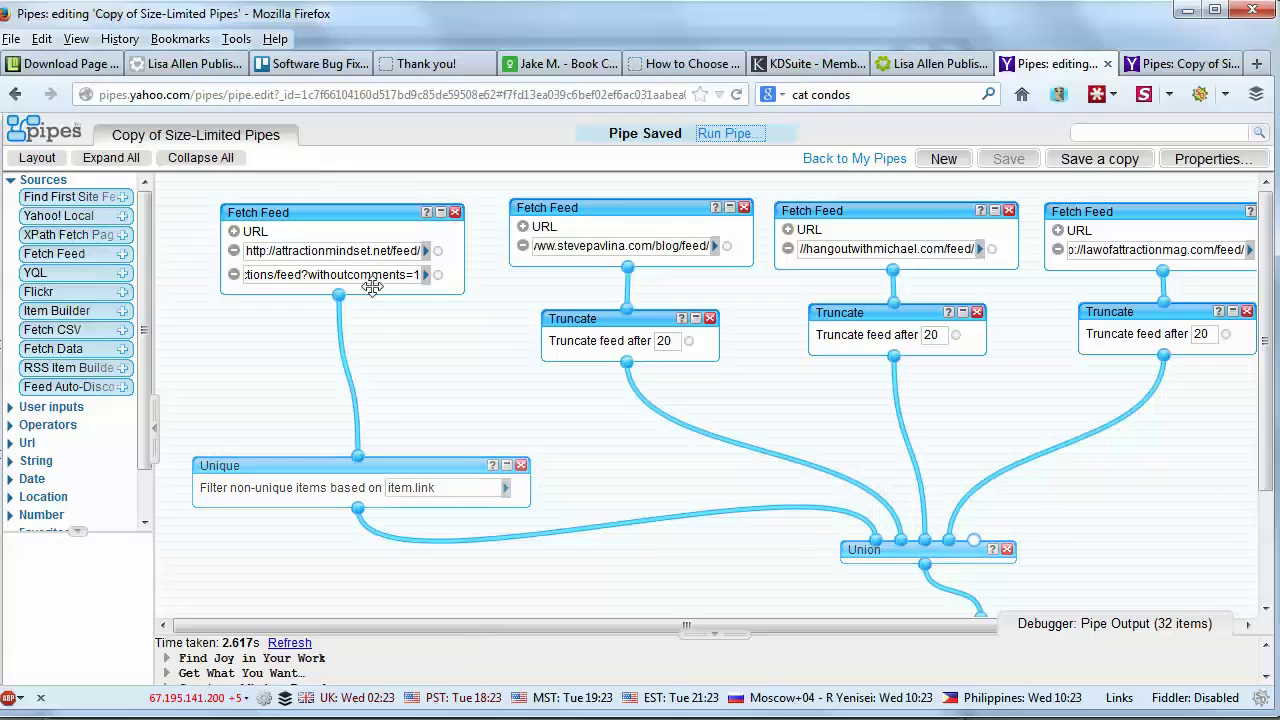
{"action": "left_click", "coordinate": [361, 450]}
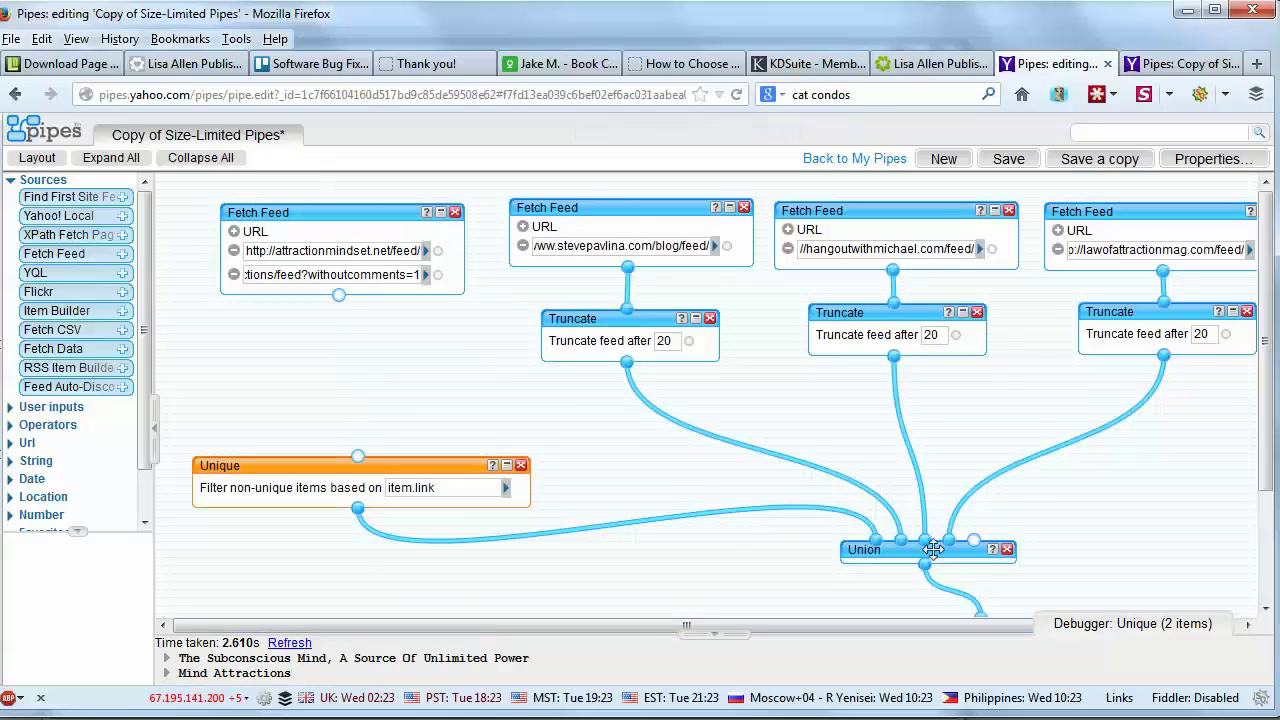
{"action": "scroll", "coordinate": [1265, 562], "scroll_direction": "down", "scroll_amount": 2}
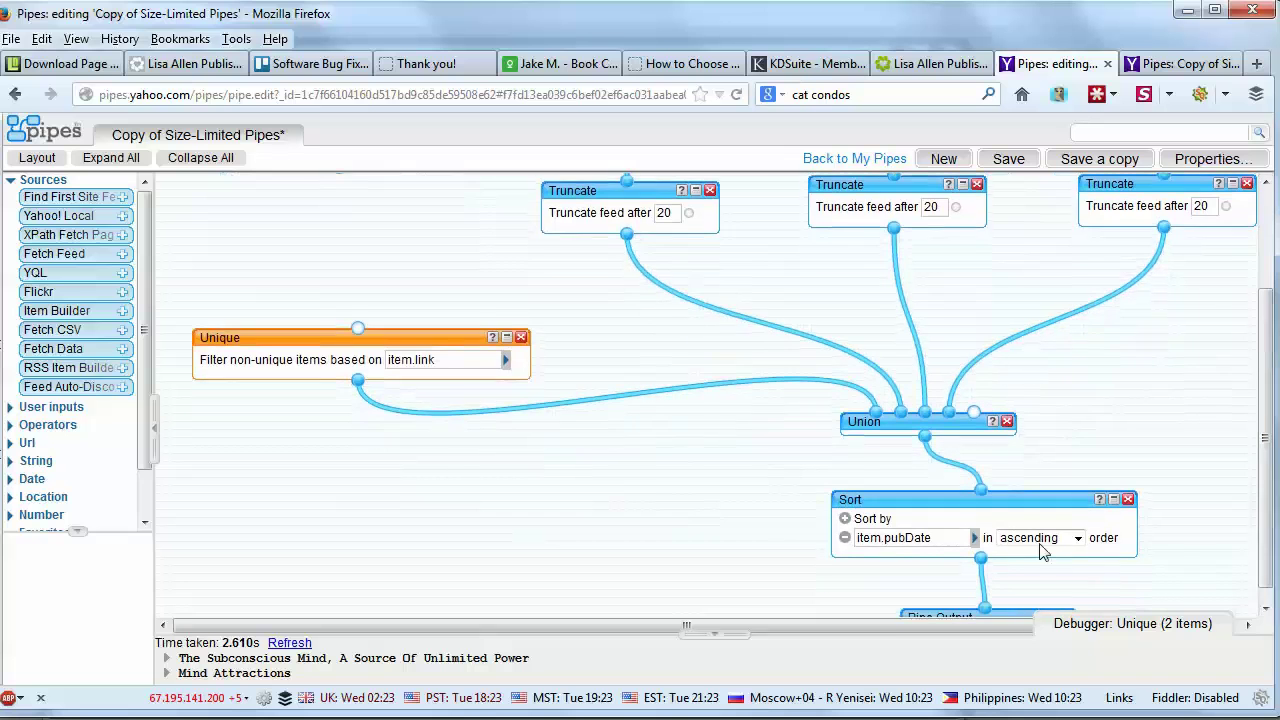
{"action": "left_click", "coordinate": [1028, 594]}
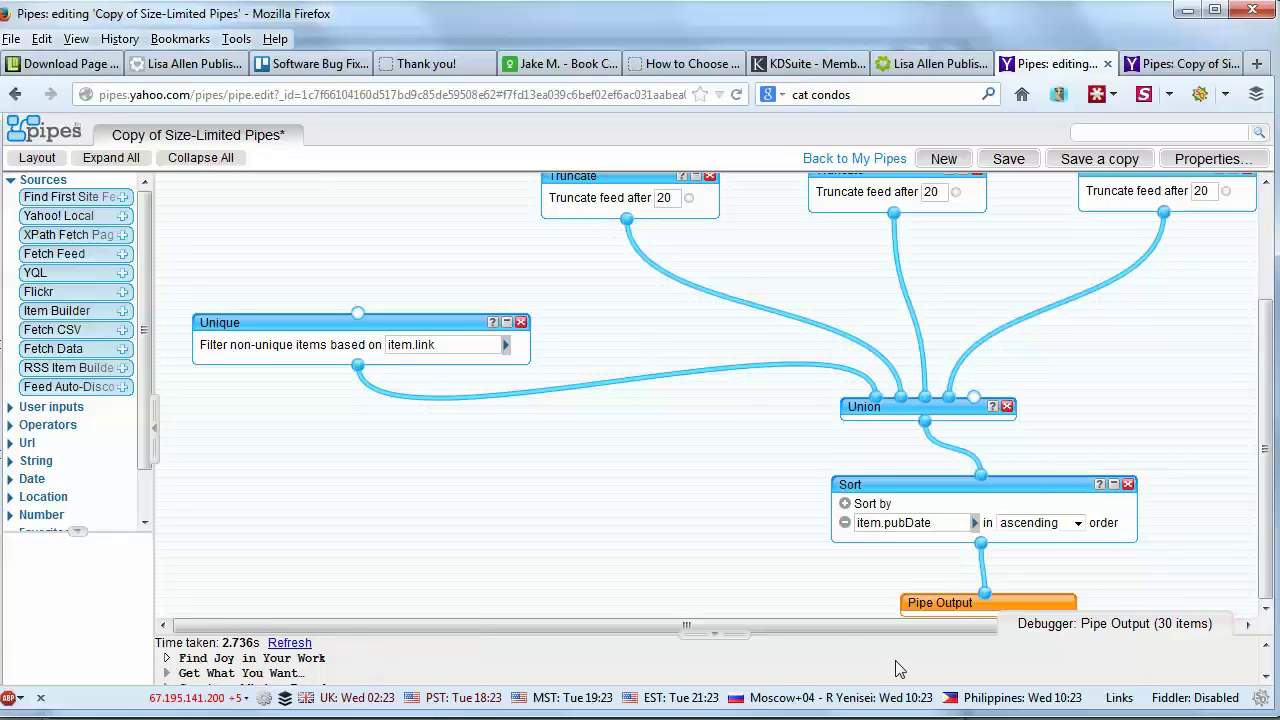
Step: Reconnect the attractionmindset.net Fetch Feed module's output to the Unique module's input
{"action": "scroll", "coordinate": [520, 449], "scroll_direction": "up", "scroll_amount": 3}
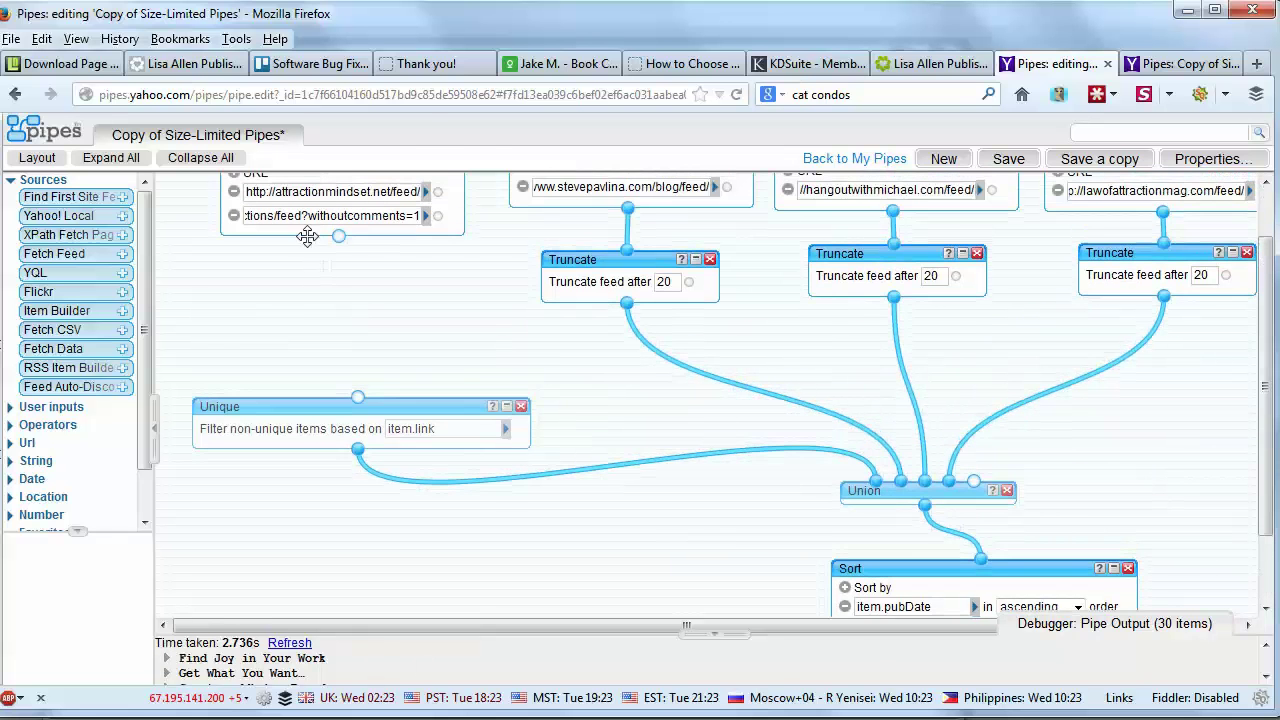
{"action": "left_click_drag", "start_coordinate": [338, 236], "coordinate": [362, 397]}
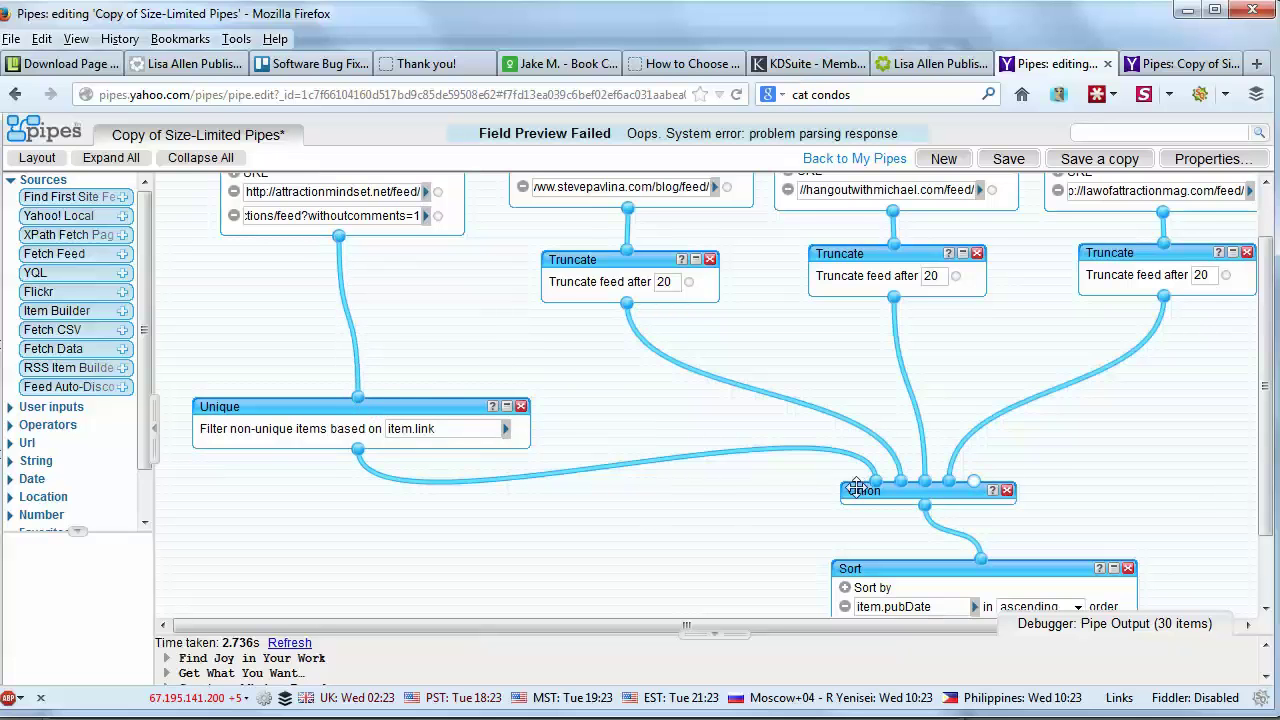
Step: Disconnect the stevepavlina.com feed's Truncate module from the Union module and check the Union output in the debugger
{"action": "scroll", "coordinate": [774, 420], "scroll_direction": "up", "scroll_amount": 2}
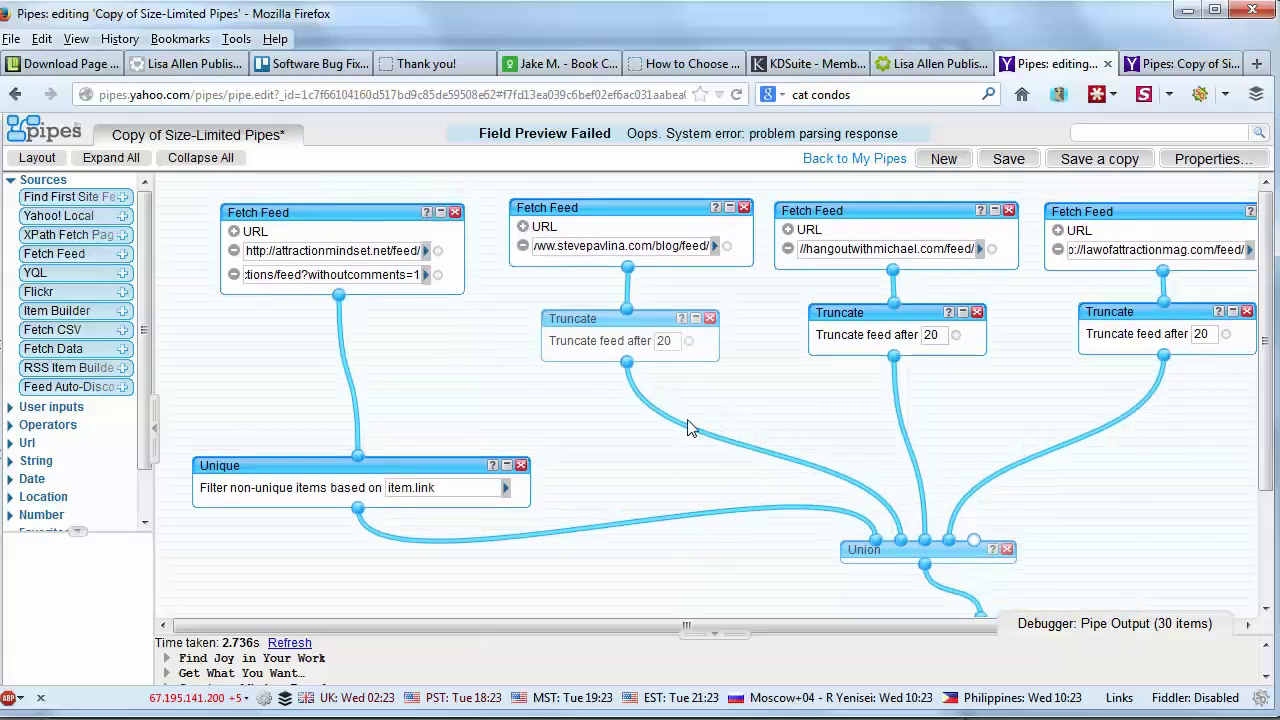
{"action": "left_click_drag", "start_coordinate": [902, 545], "coordinate": [901, 553]}
{"action": "left_click", "coordinate": [900, 553]}
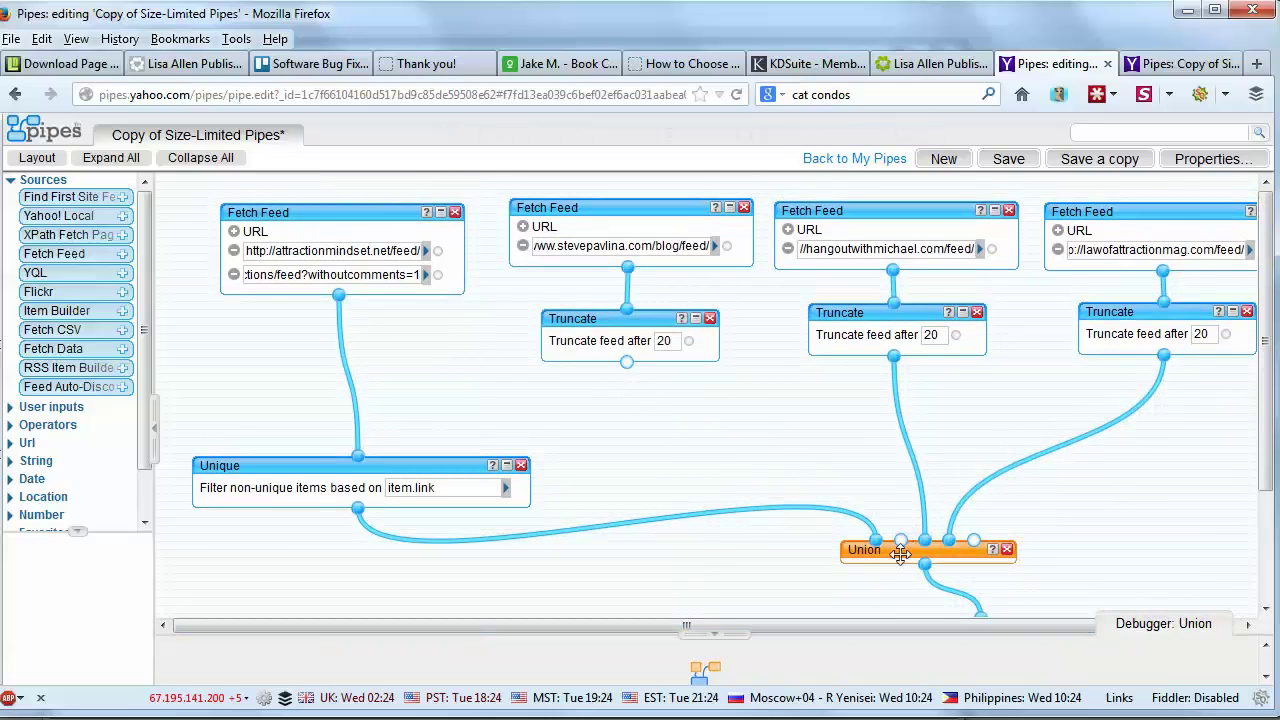
{"action": "scroll", "coordinate": [900, 553], "scroll_direction": "down", "scroll_amount": 5}
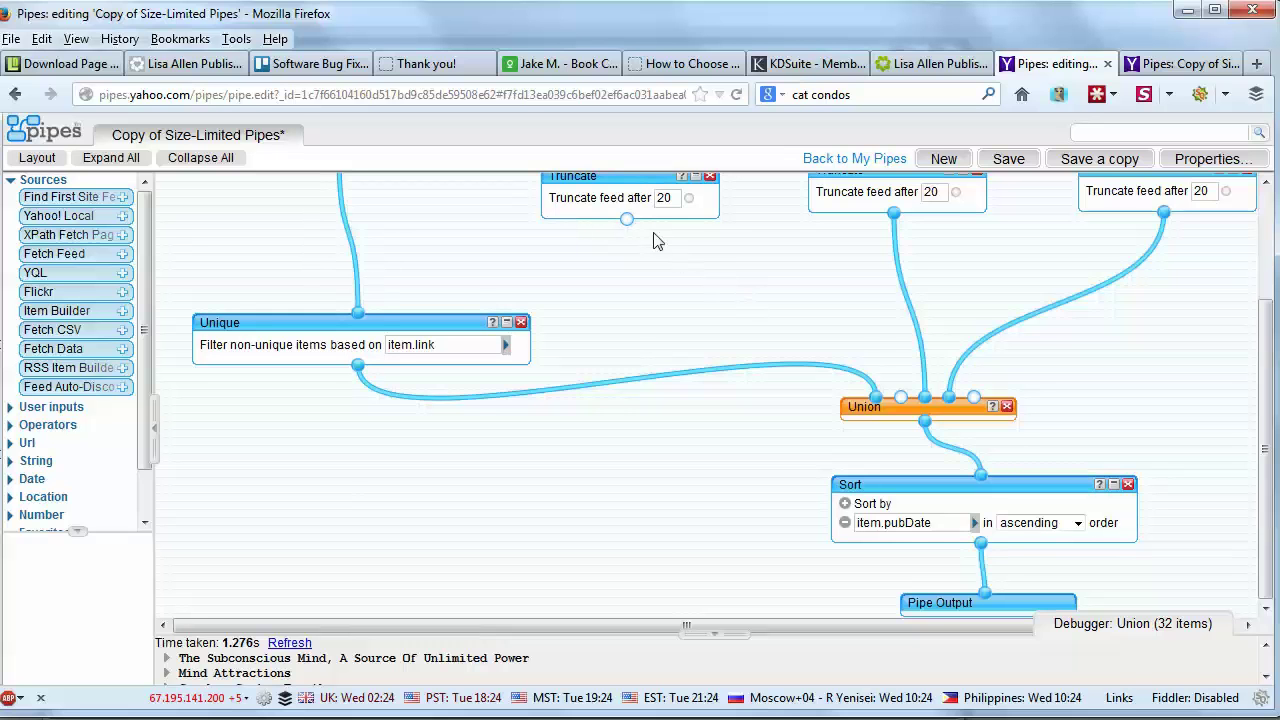
Step: Reconnect the stevepavlina.com feed's Truncate module to the Union module and refresh the Pipe Output in the debugger
{"action": "left_click_drag", "start_coordinate": [627, 219], "coordinate": [906, 410]}
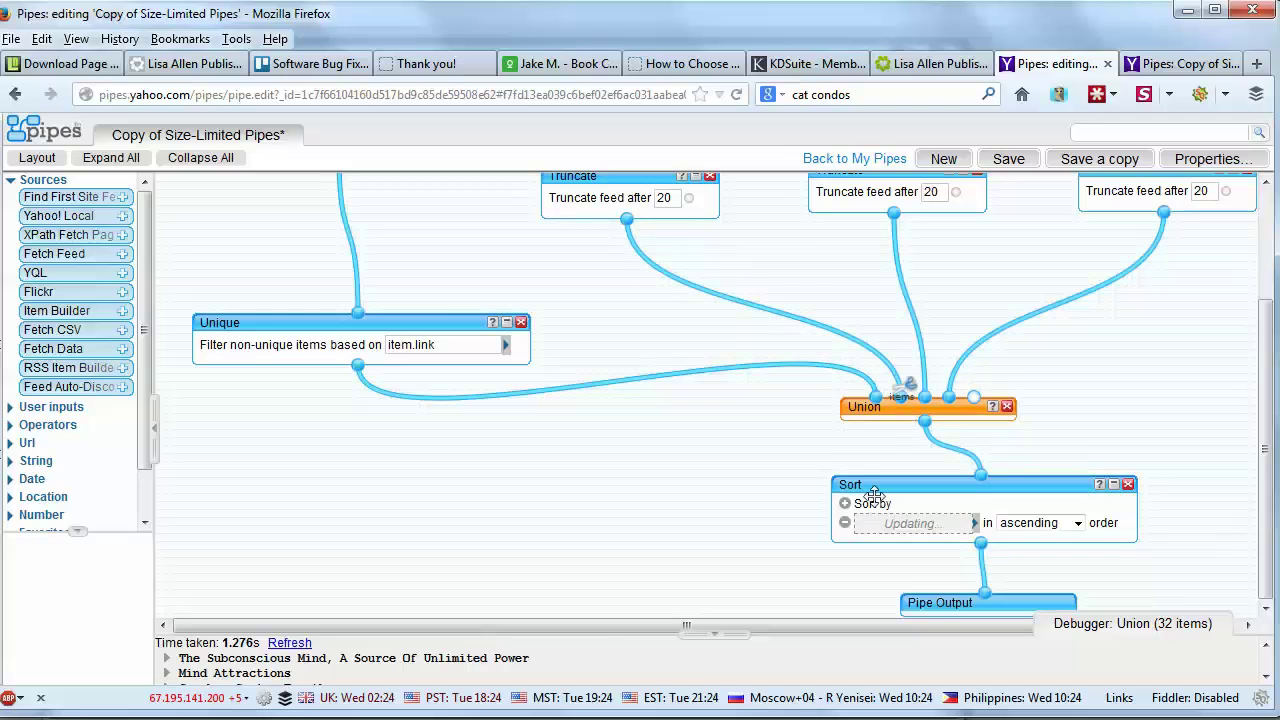
{"action": "left_click", "coordinate": [289, 645]}
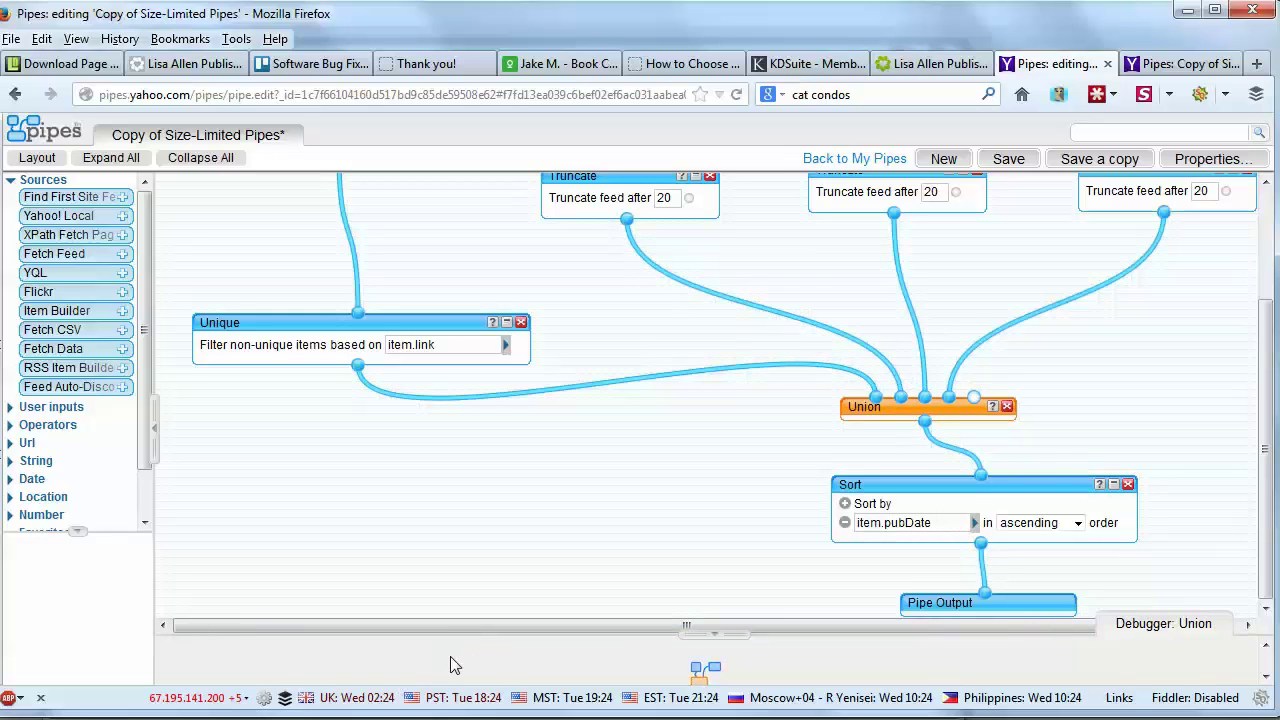
{"action": "left_click", "coordinate": [1000, 603]}
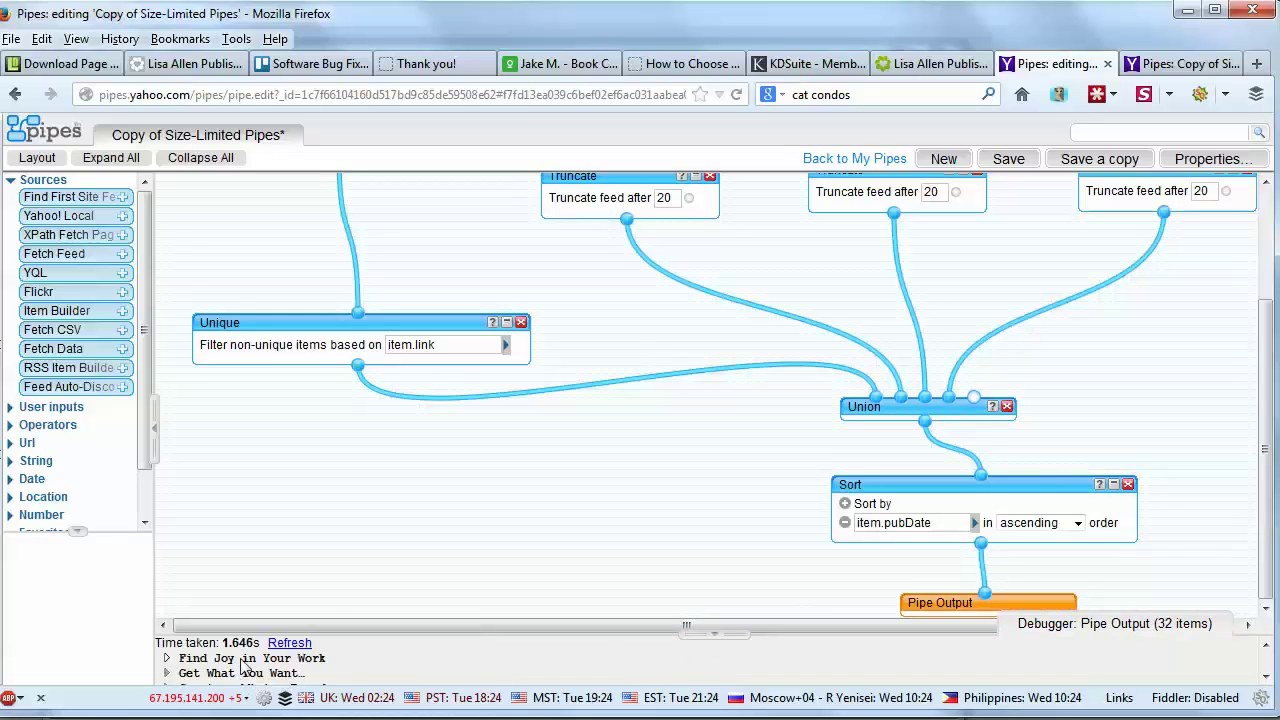
{"action": "left_click", "coordinate": [289, 644]}
{"action": "scroll", "coordinate": [576, 536], "scroll_direction": "up", "scroll_amount": 1}
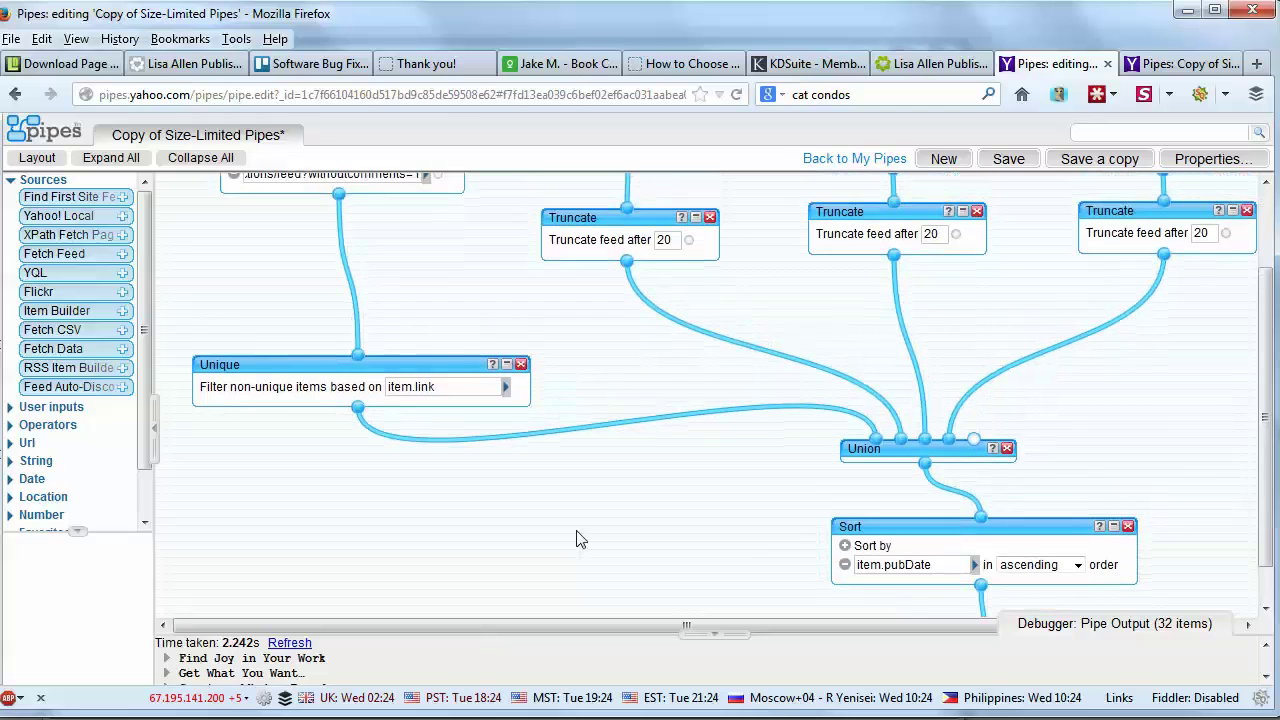
Step: Disconnect the hangoutwithmichael.com feed's Truncate module from the Union module and refresh the Pipe Output in the debugger
{"action": "scroll", "coordinate": [576, 540], "scroll_direction": "down", "scroll_amount": 1}
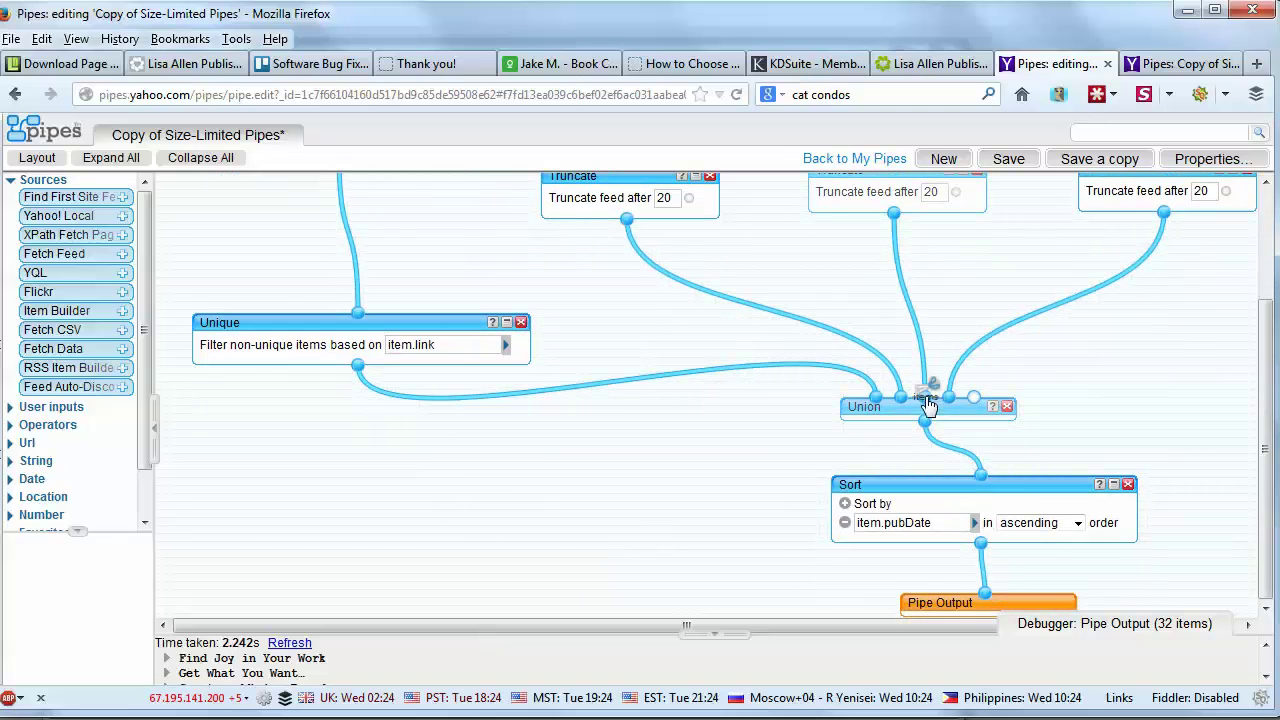
{"action": "left_click_drag", "start_coordinate": [927, 394], "coordinate": [766, 588]}
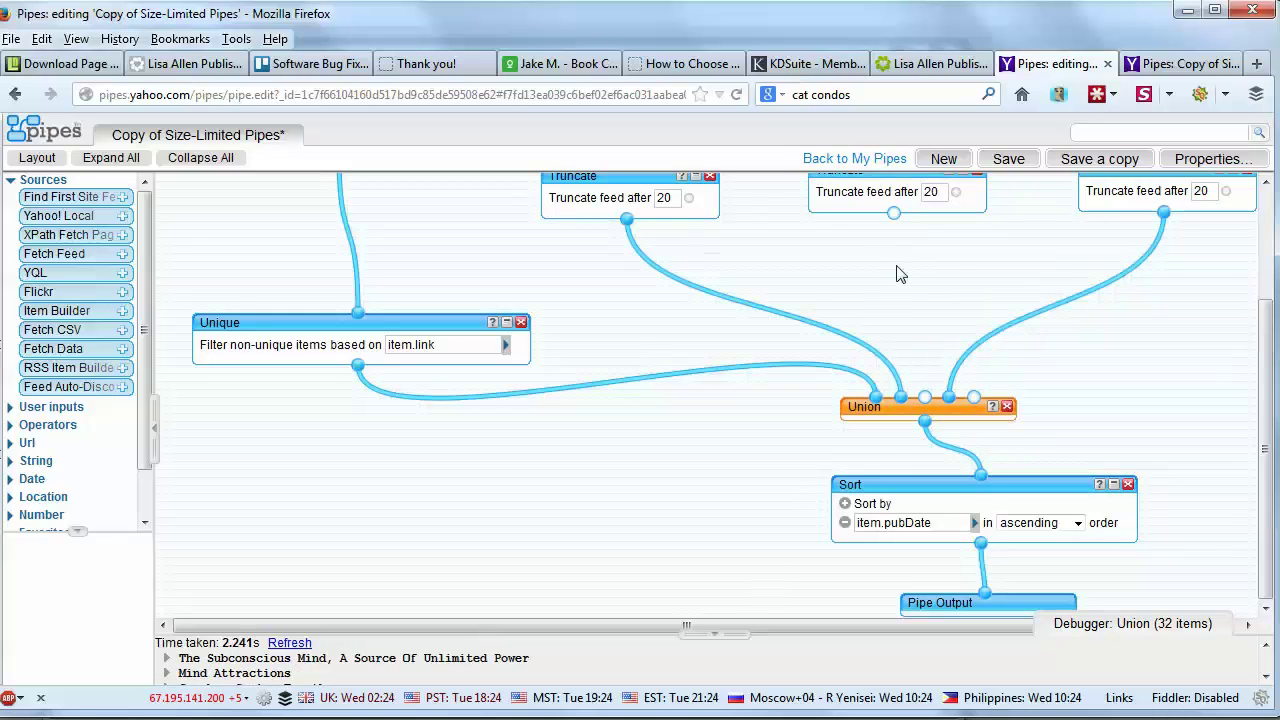
{"action": "left_click", "coordinate": [288, 643]}
{"action": "left_click", "coordinate": [938, 603]}
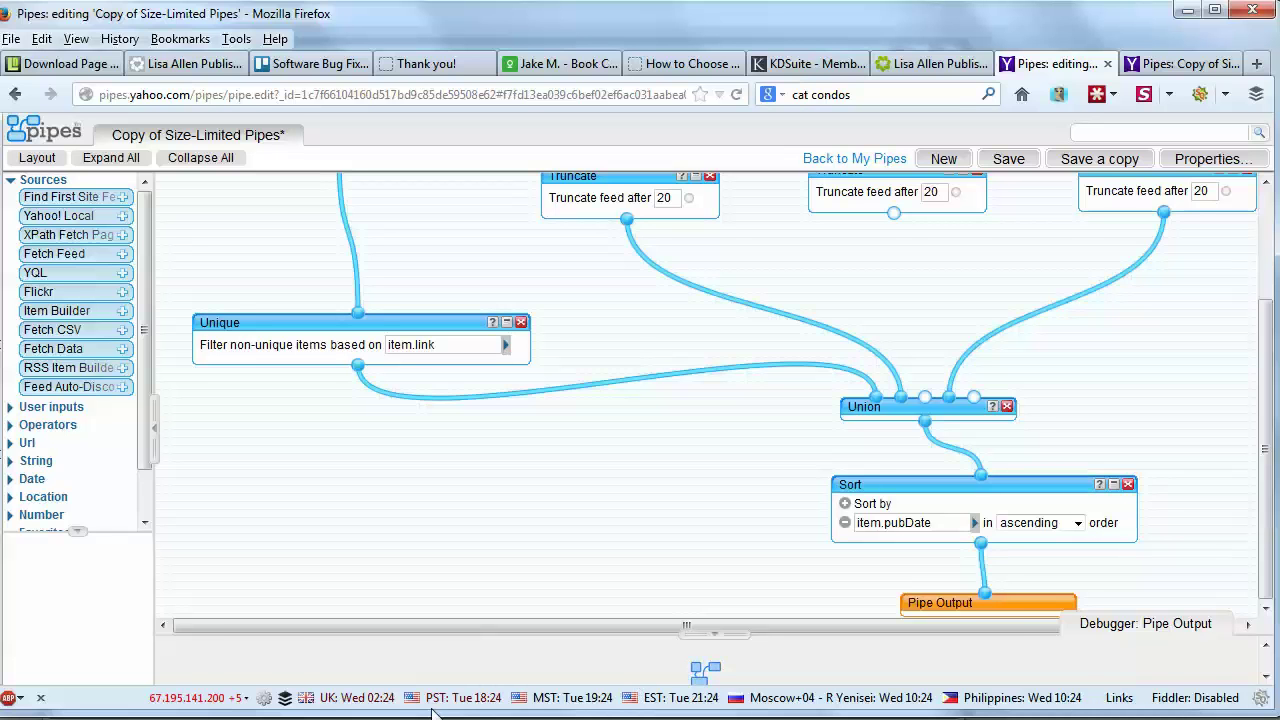
{"action": "left_click", "coordinate": [300, 646]}
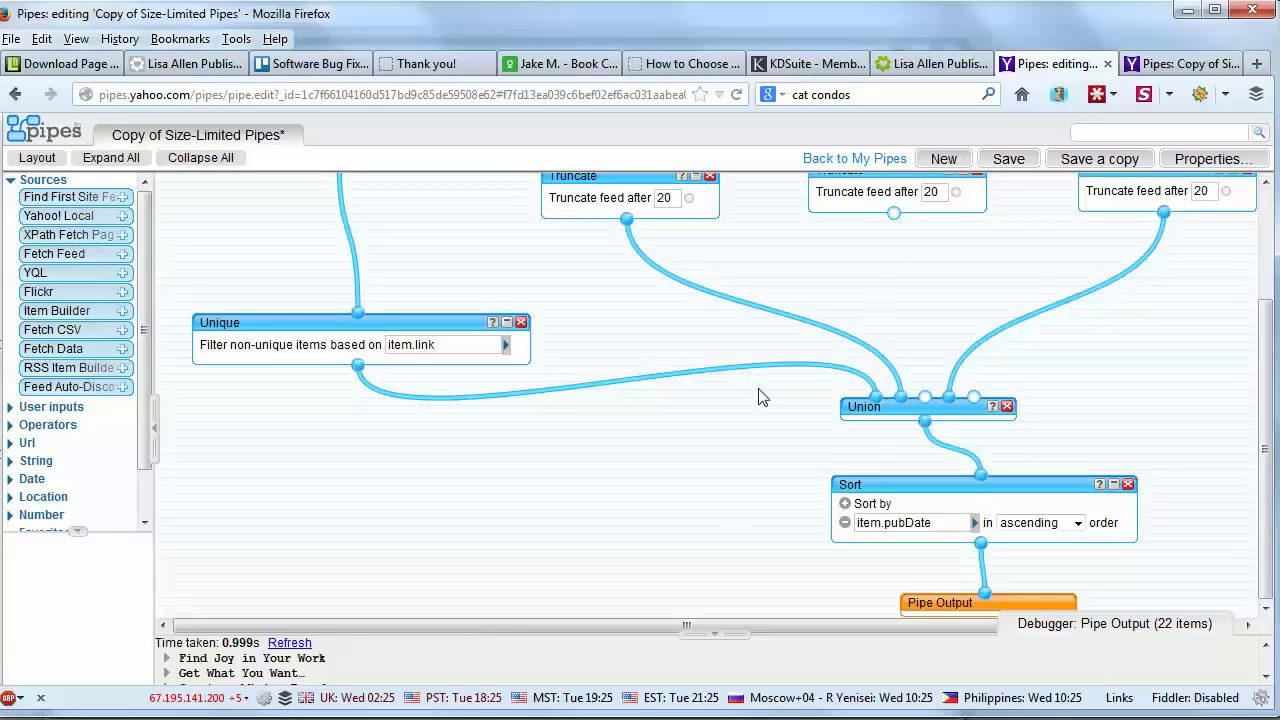
Step: Reconnect the hangoutwithmichael.com feed's Truncate module to the Union module and refresh the Pipe Output
{"action": "left_click_drag", "start_coordinate": [893, 213], "coordinate": [924, 396]}
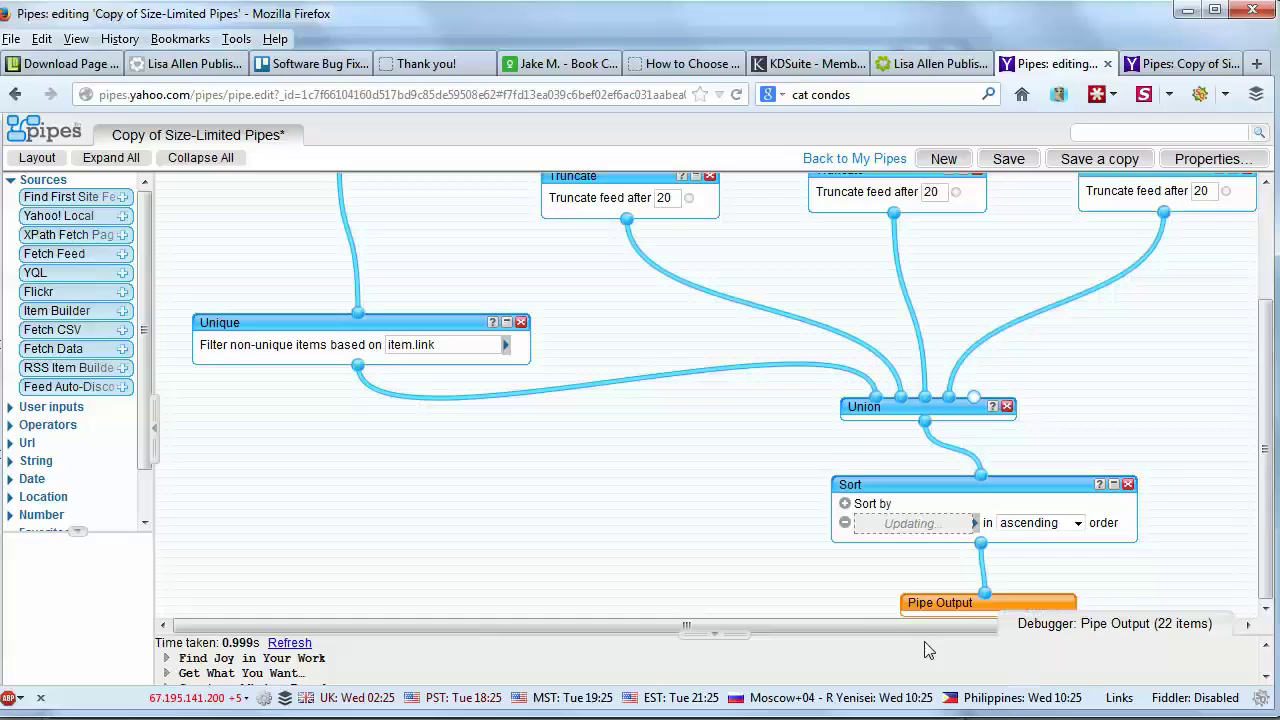
{"action": "left_click", "coordinate": [296, 644]}
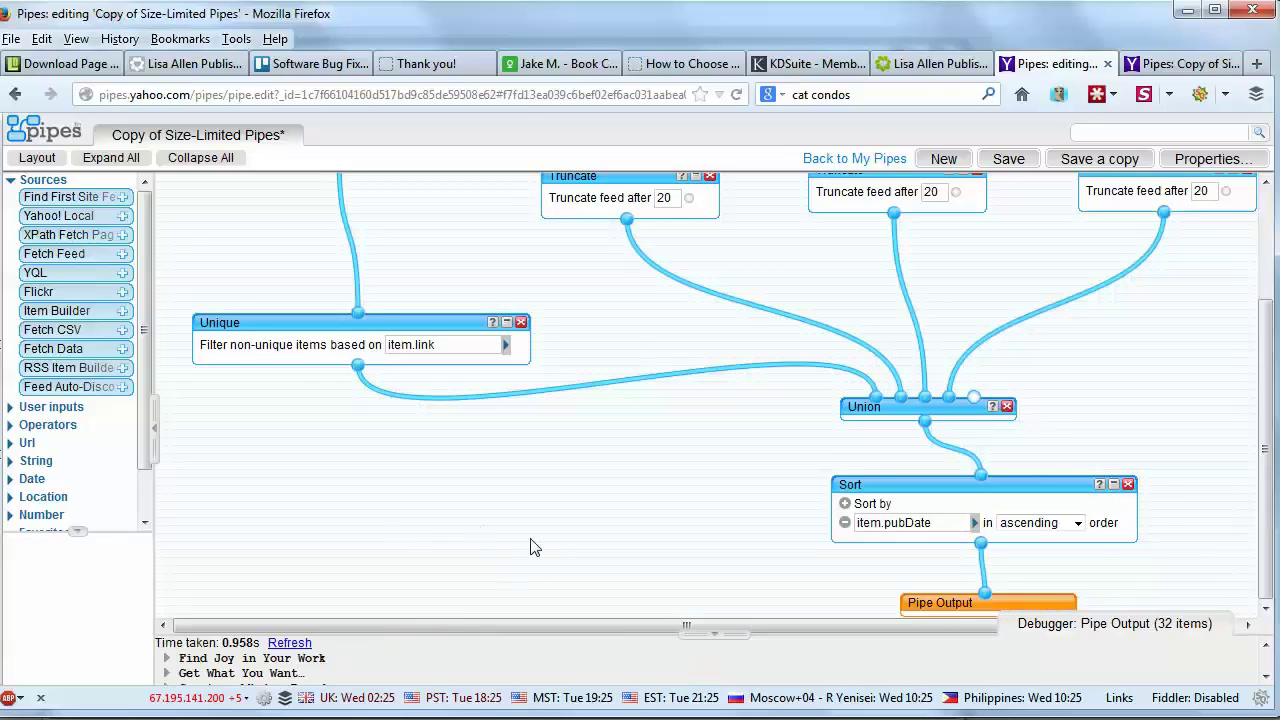
Step: Look over the pipe's module layout, and the item list and sources on its results page
{"action": "scroll", "coordinate": [486, 478], "scroll_direction": "up", "scroll_amount": 3}
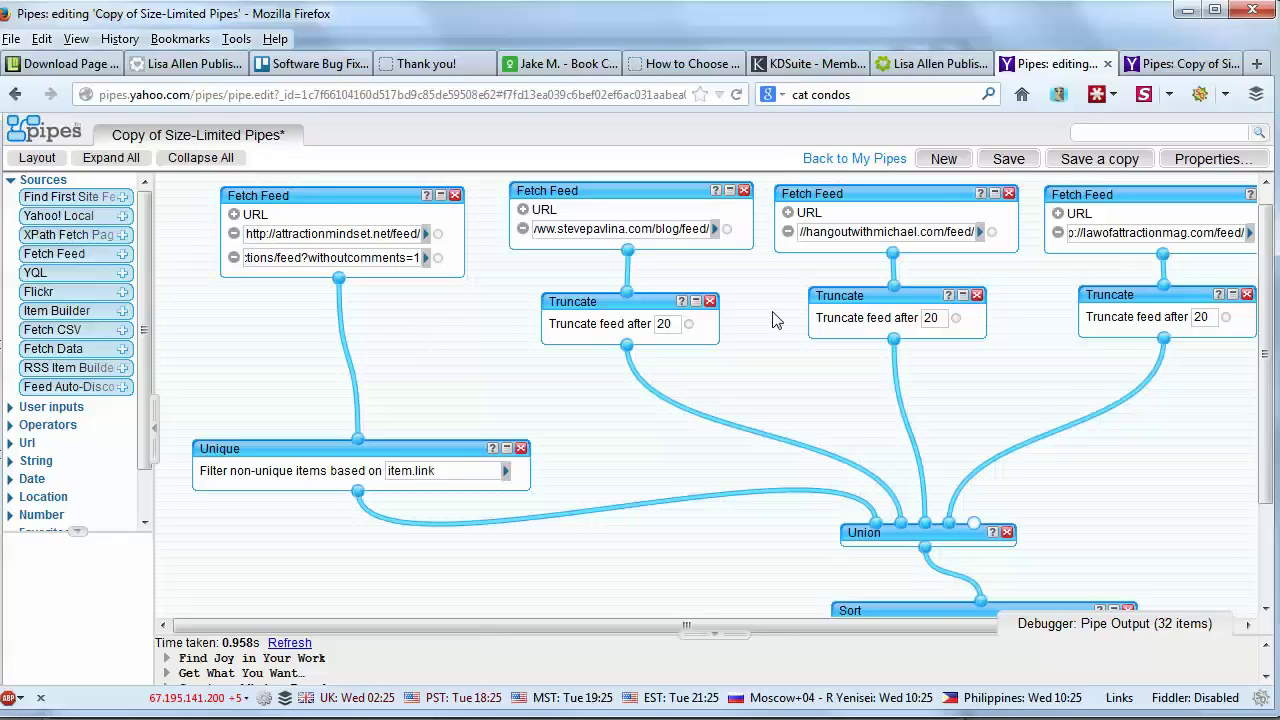
{"action": "scroll", "coordinate": [1268, 350], "scroll_direction": "down", "scroll_amount": 2}
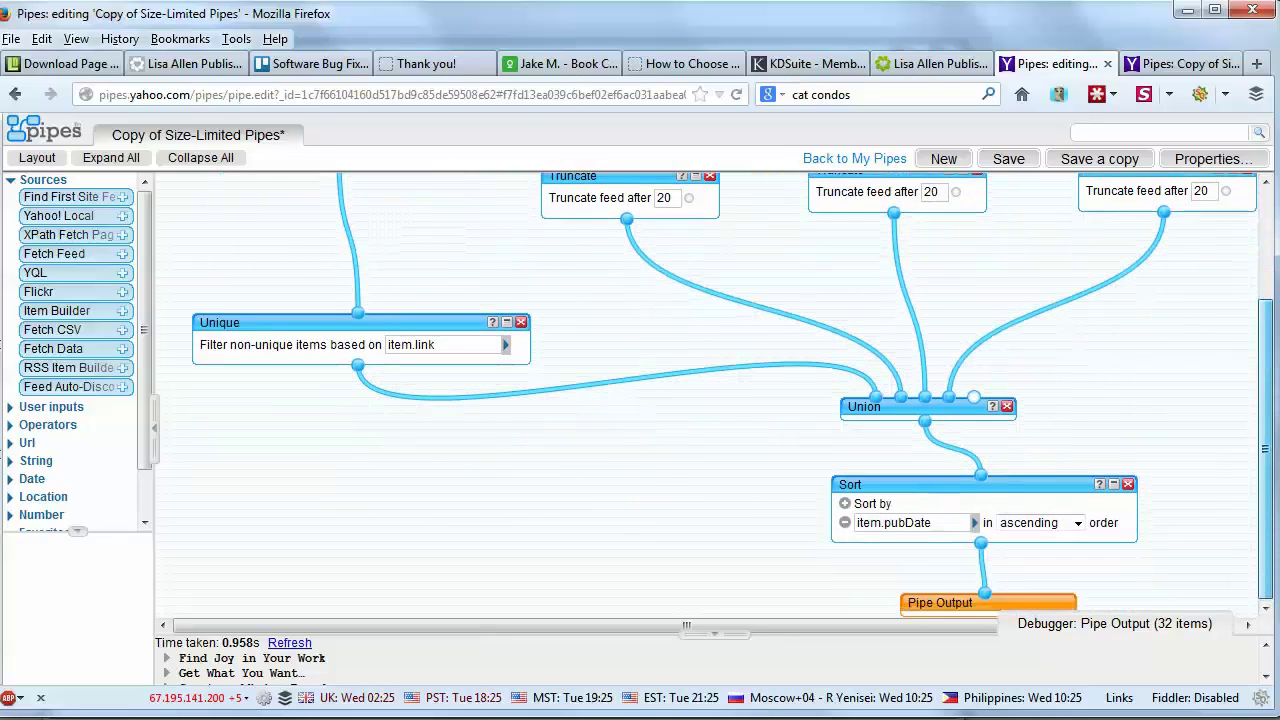
{"action": "scroll", "coordinate": [1268, 350], "scroll_direction": "up", "scroll_amount": 2}
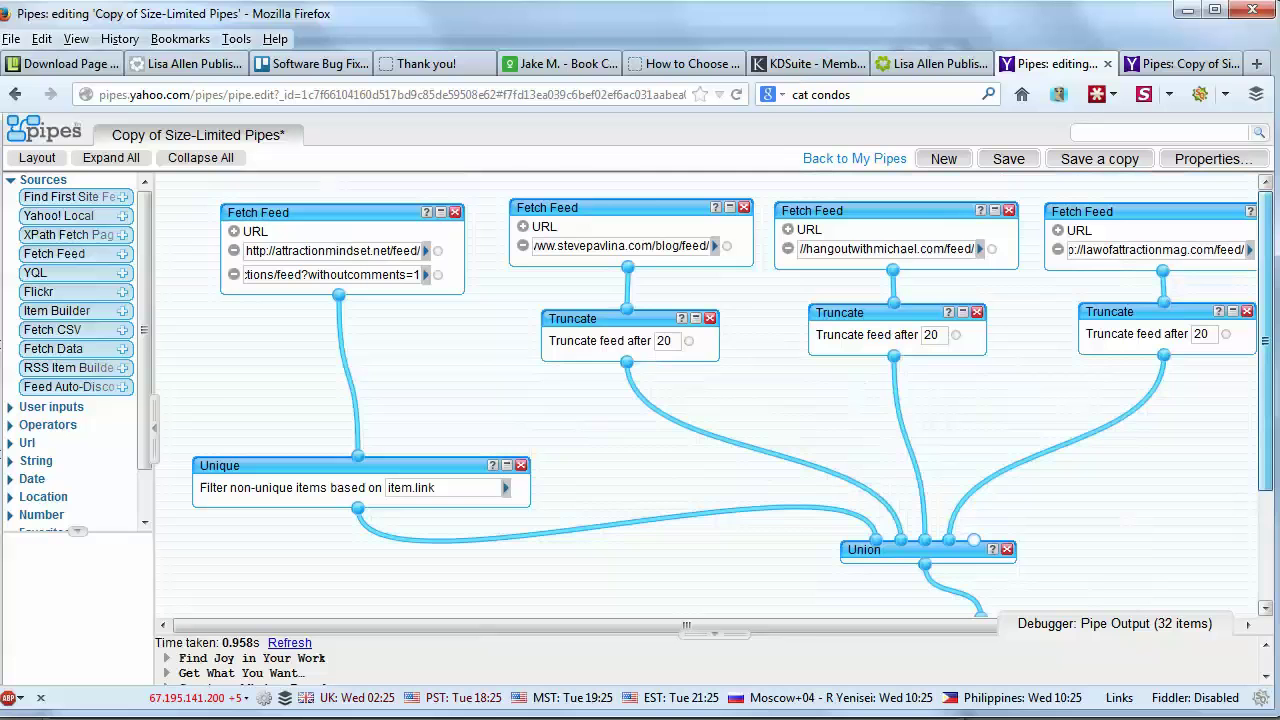
{"action": "left_click", "coordinate": [1175, 63]}
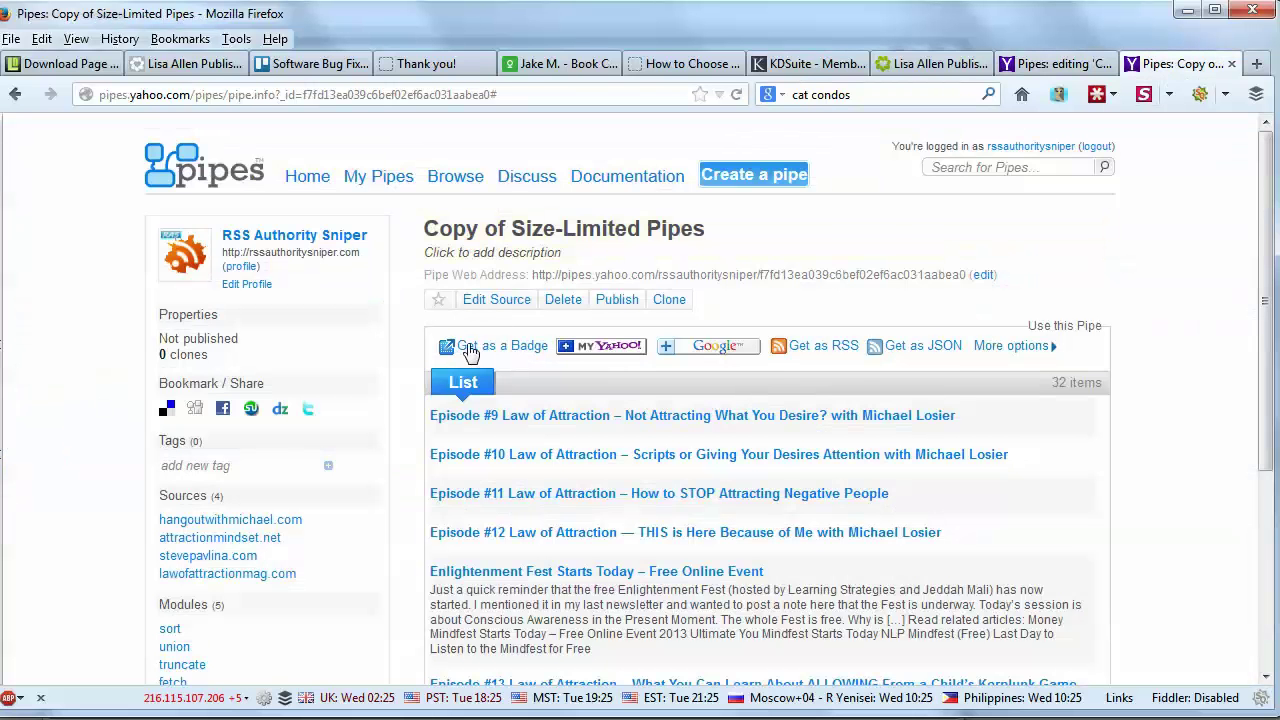
{"action": "scroll", "coordinate": [485, 350], "scroll_direction": "down", "scroll_amount": 4}
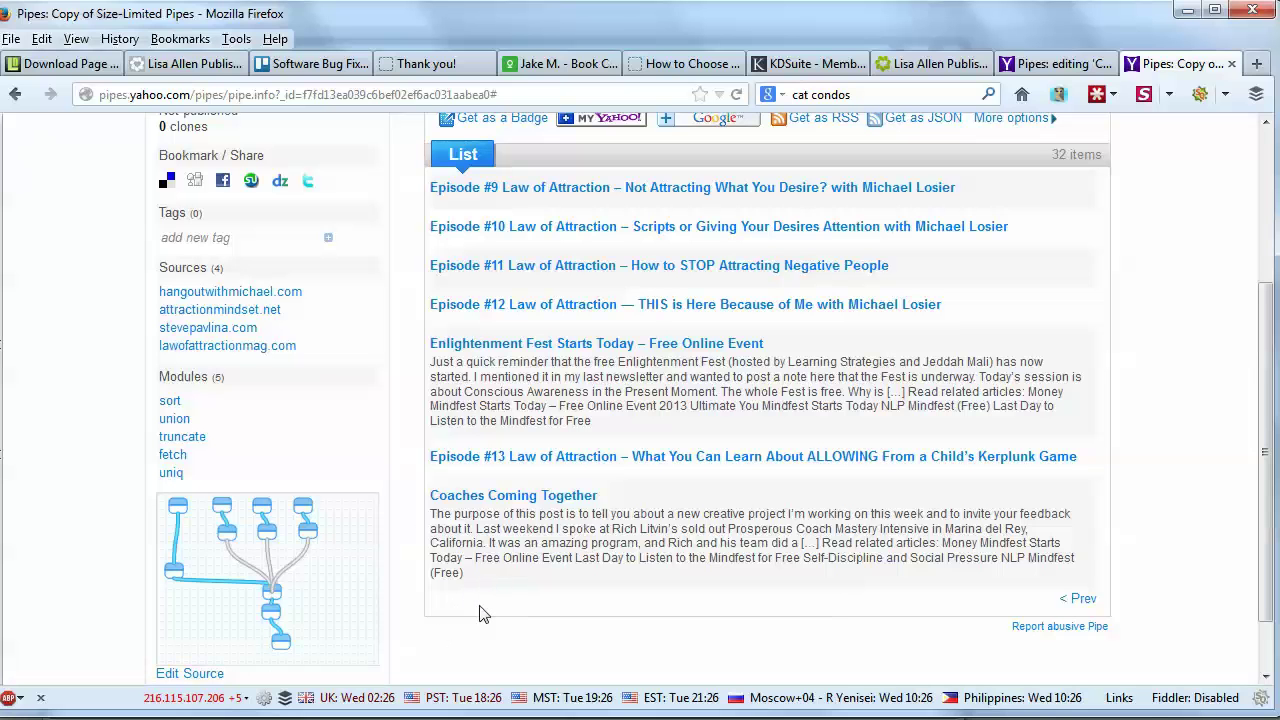
{"action": "scroll", "coordinate": [480, 580], "scroll_direction": "up", "scroll_amount": 2}
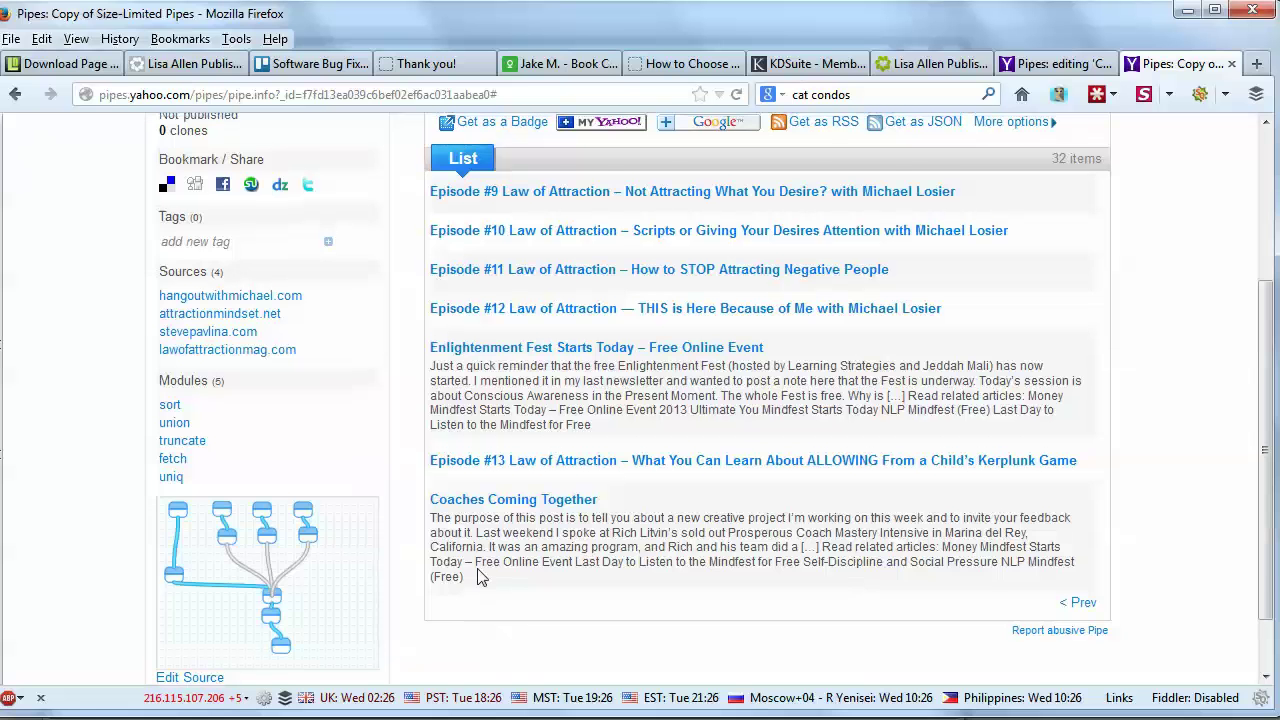
{"action": "scroll", "coordinate": [480, 578], "scroll_direction": "up", "scroll_amount": 2}
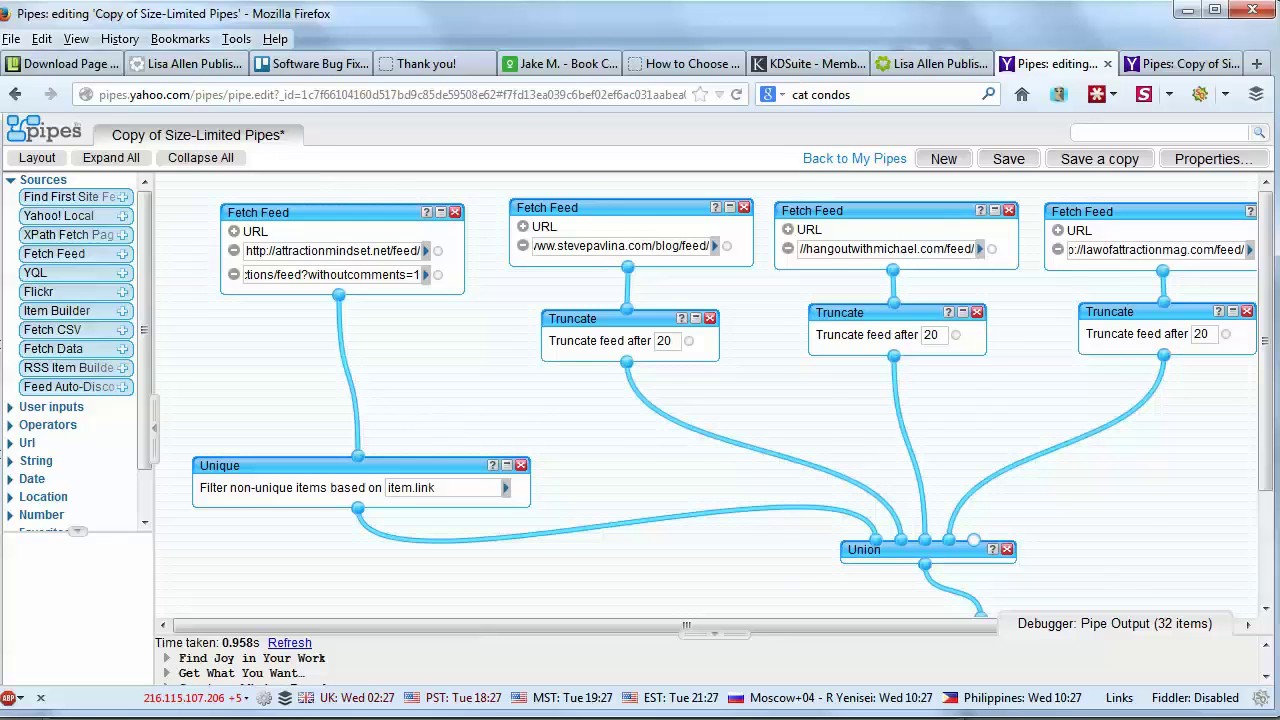
{"action": "left_click_drag", "start_coordinate": [1266, 440], "coordinate": [1272, 620]}
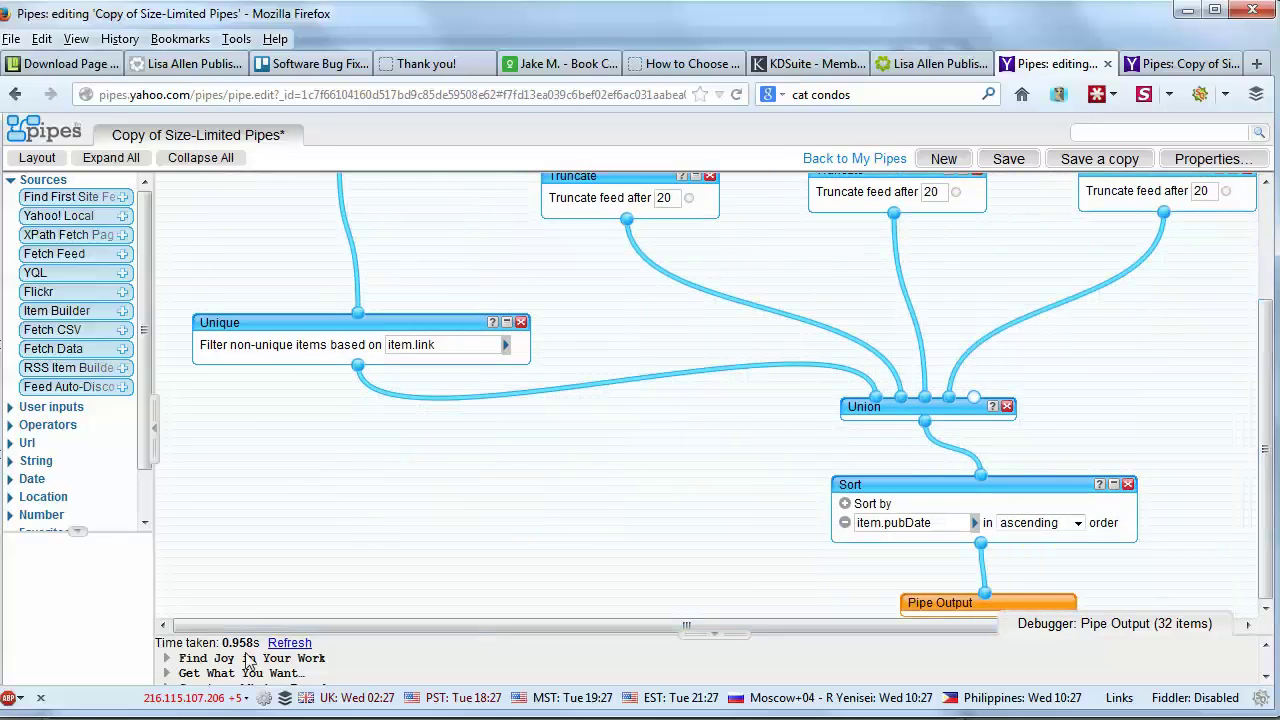
{"action": "scroll", "coordinate": [876, 405], "scroll_direction": "up", "scroll_amount": 2}
{"action": "scroll", "coordinate": [876, 405], "scroll_direction": "up", "scroll_amount": 5}
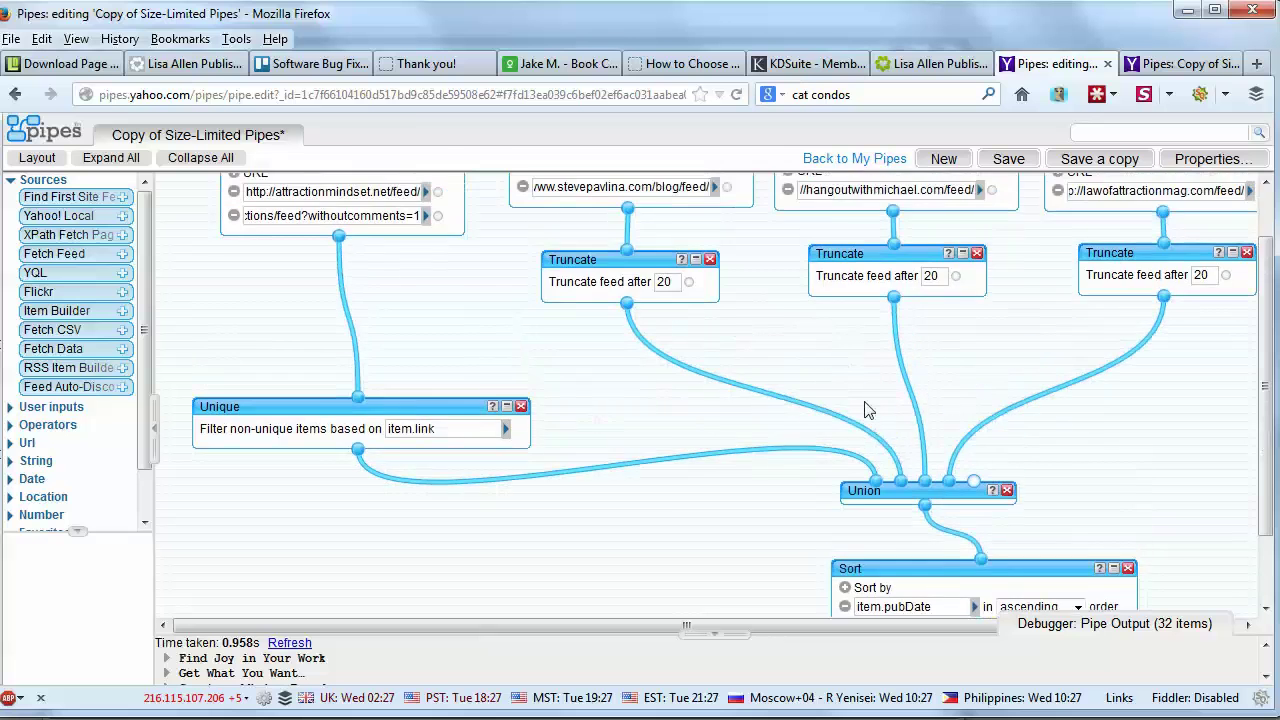
{"action": "scroll", "coordinate": [864, 420], "scroll_direction": "down", "scroll_amount": 2}
{"action": "scroll", "coordinate": [862, 415], "scroll_direction": "down", "scroll_amount": 5}
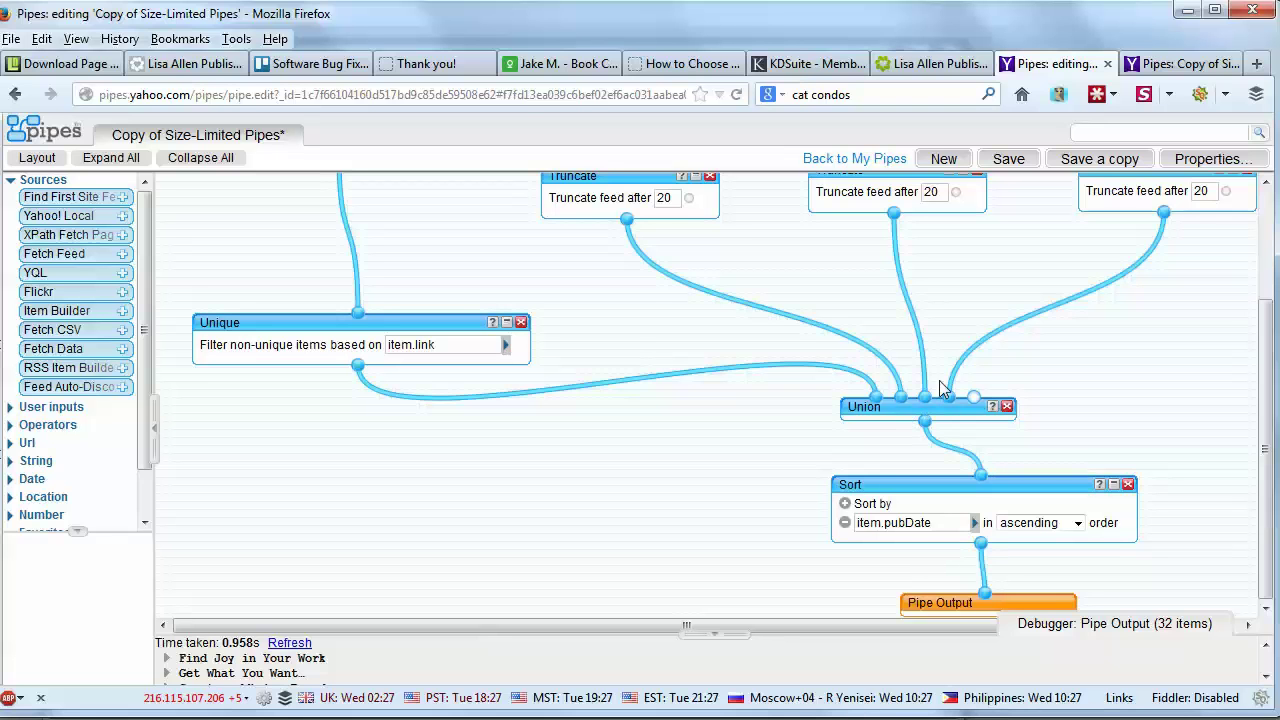
{"action": "scroll", "coordinate": [900, 365], "scroll_direction": "up", "scroll_amount": 3}
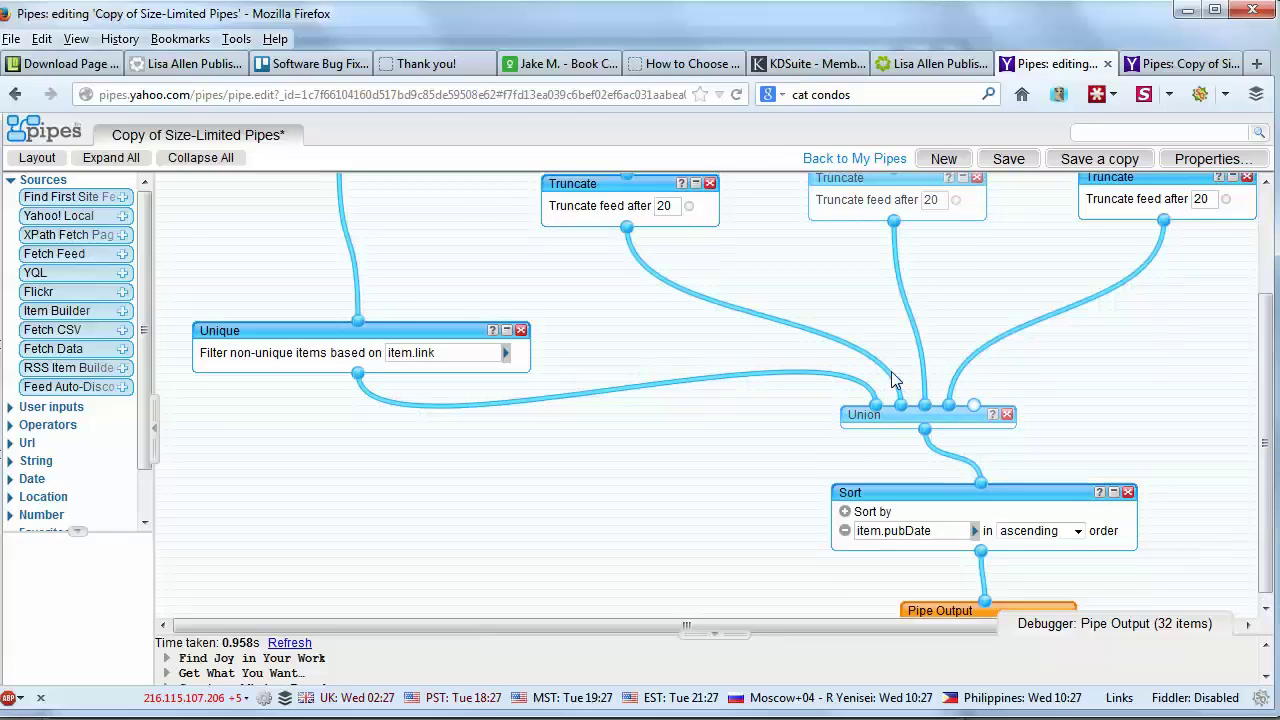